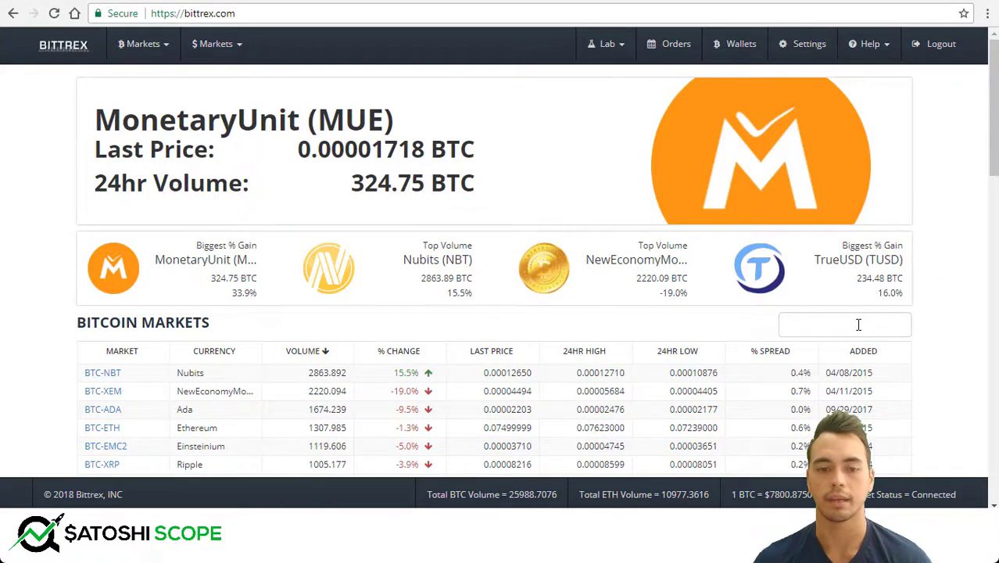
Filter the Bitcoin markets for "xrp" and open the BTC-XRP market
scroll(859, 325, "down", 2)
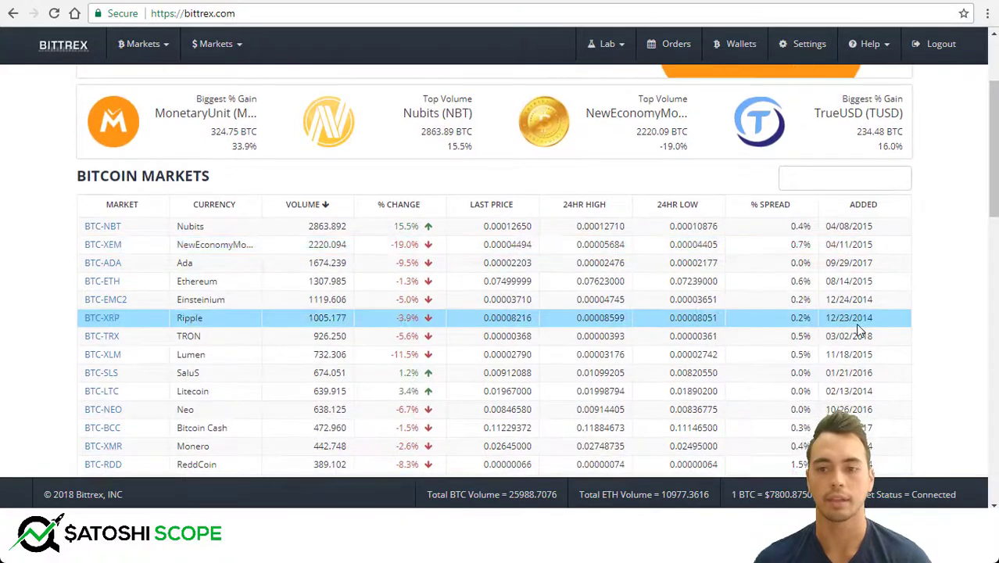
scroll(858, 329, "down", 5)
scroll(858, 324, "up", 2)
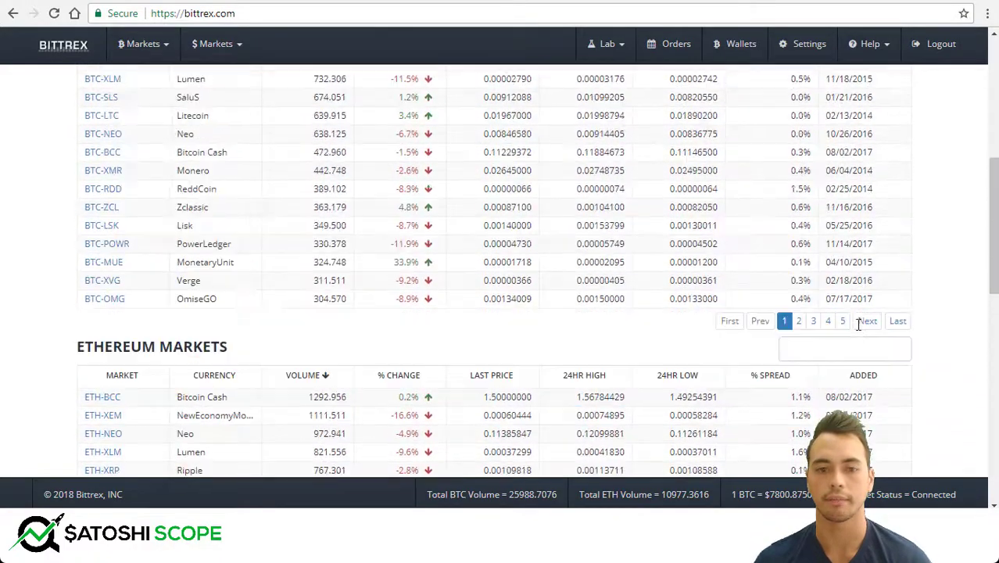
scroll(859, 324, "up", 5)
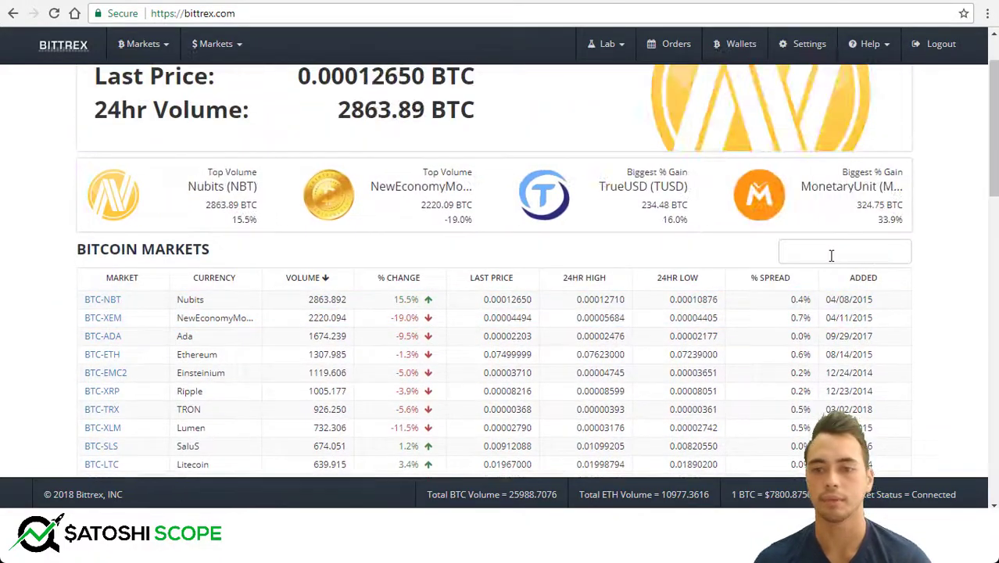
left_click(831, 253)
type("x")
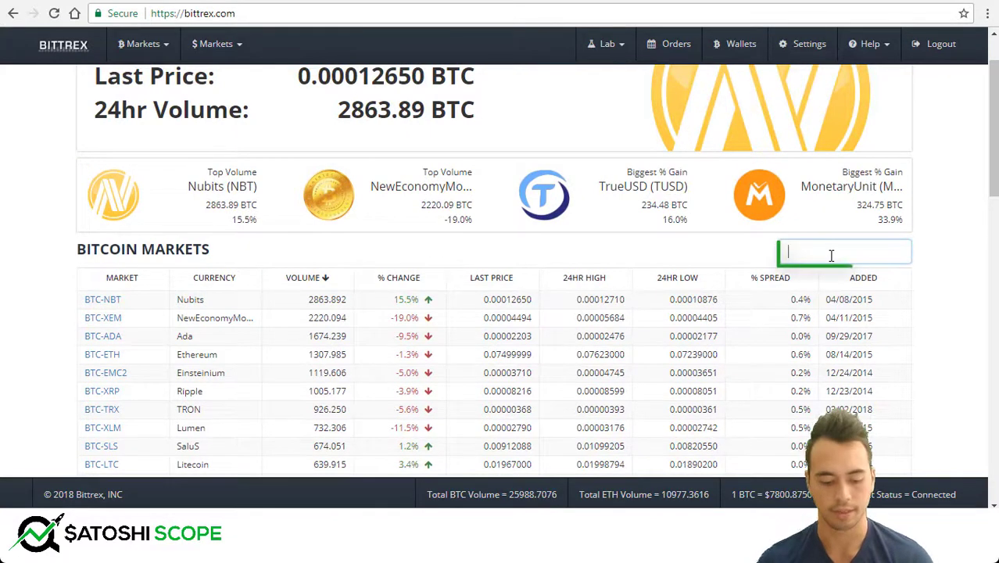
type("rp")
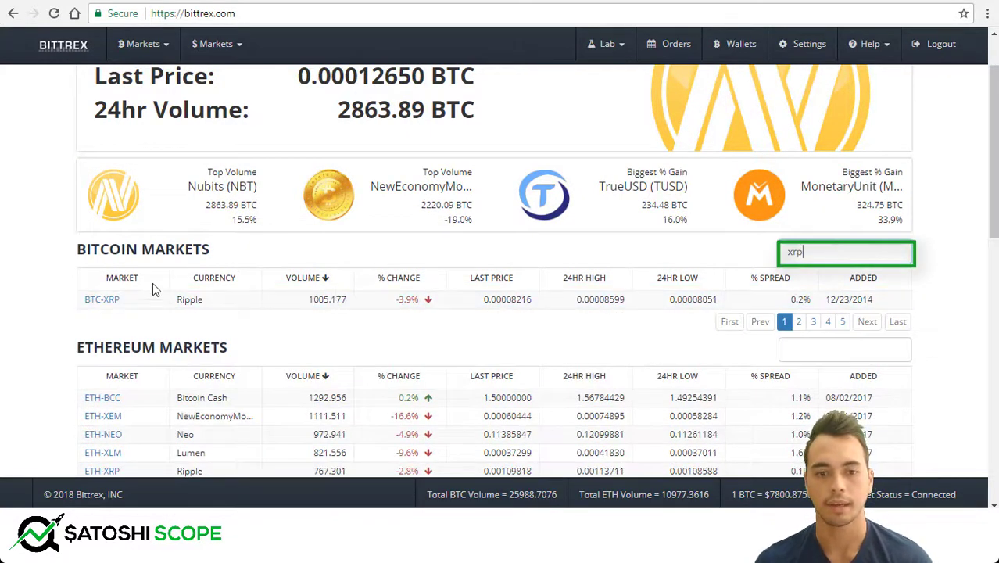
left_click(98, 307)
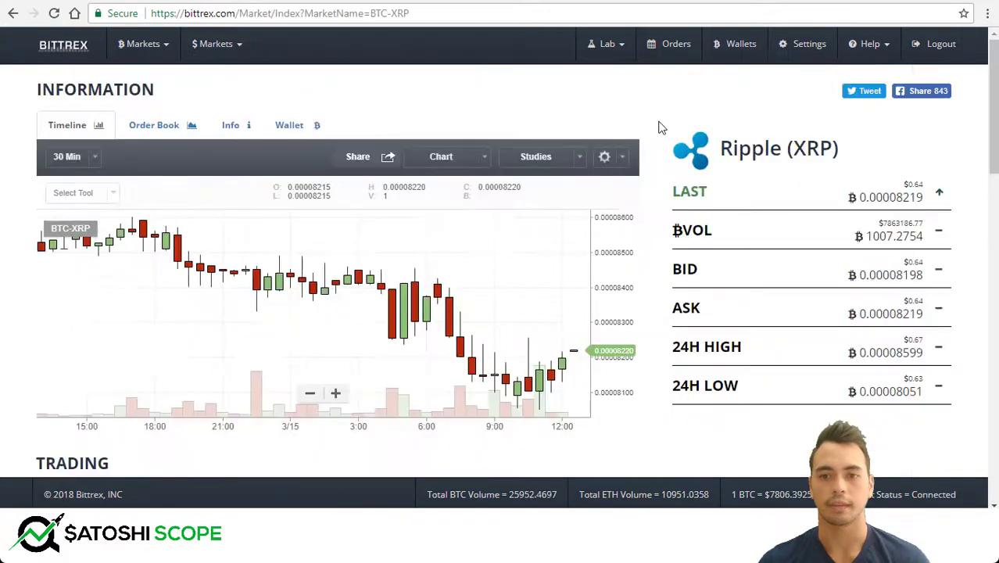
Set the Buy Ripple order's units to 10 XRP
scroll(661, 127, "down", 3)
scroll(661, 127, "down", 2)
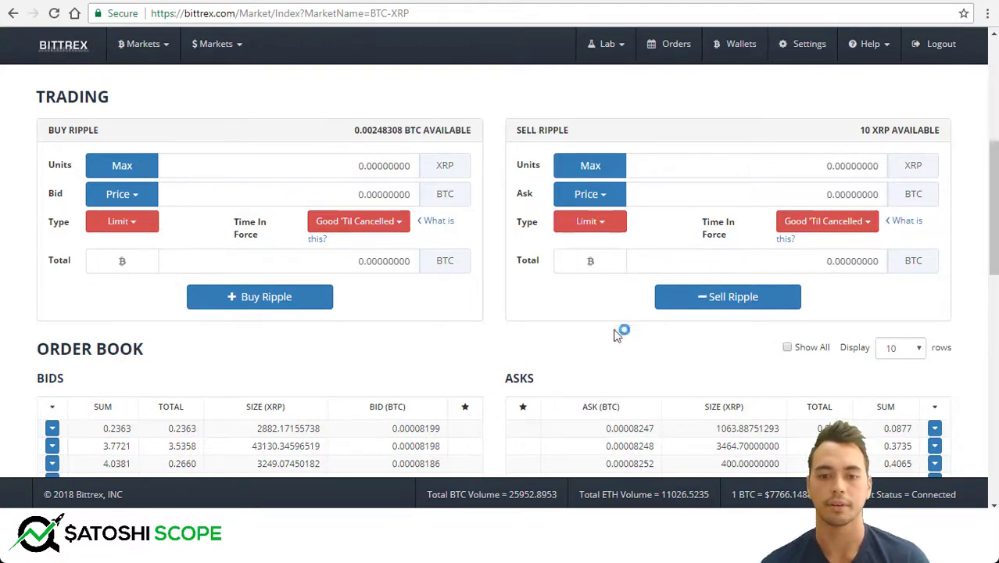
left_click(437, 432)
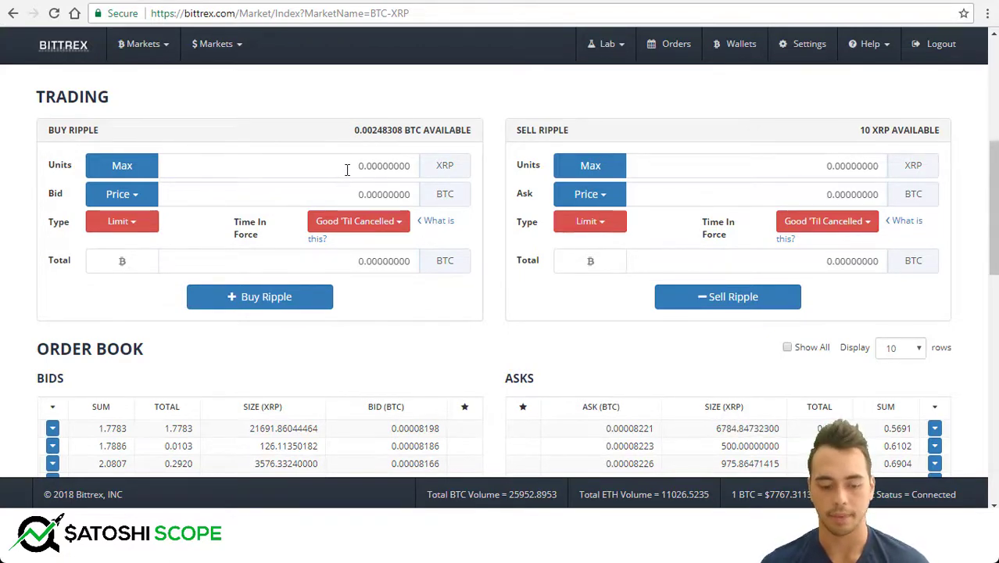
left_click_drag(345, 167, 413, 157)
type("10")
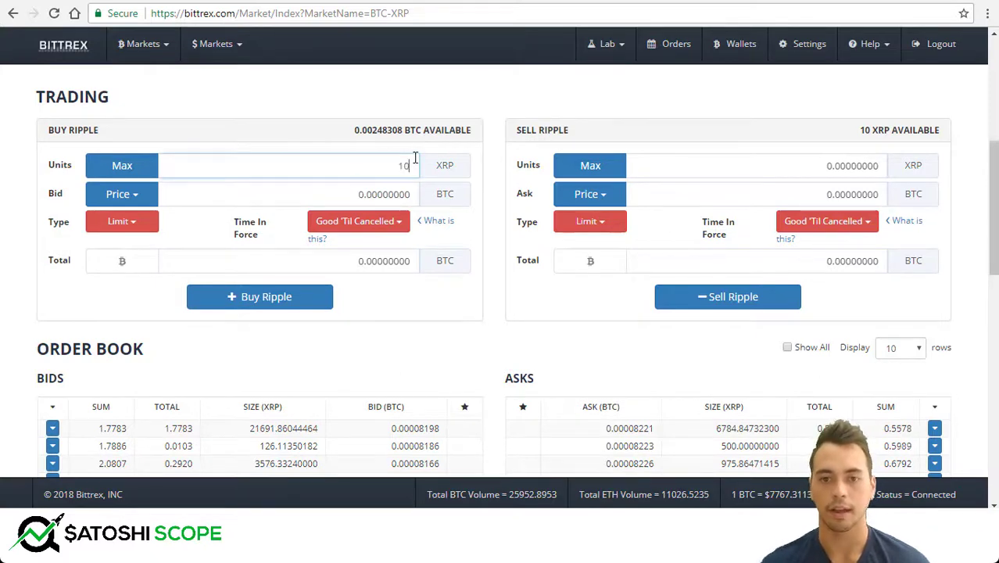
left_click(397, 94)
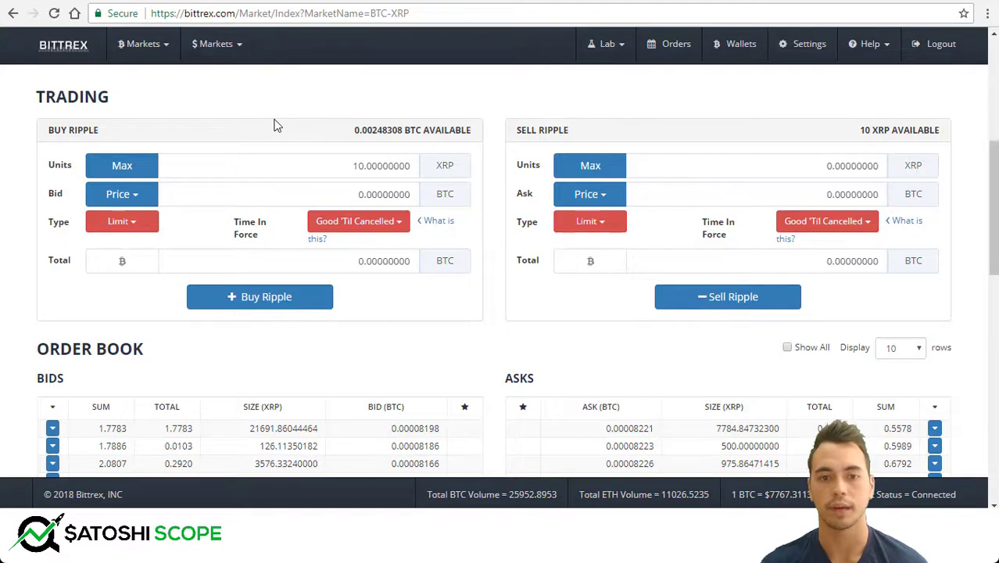
Fill the buy order's bid with the current Ask price and replace it with the 0.00008219 BTC ask from the order book
left_click(122, 197)
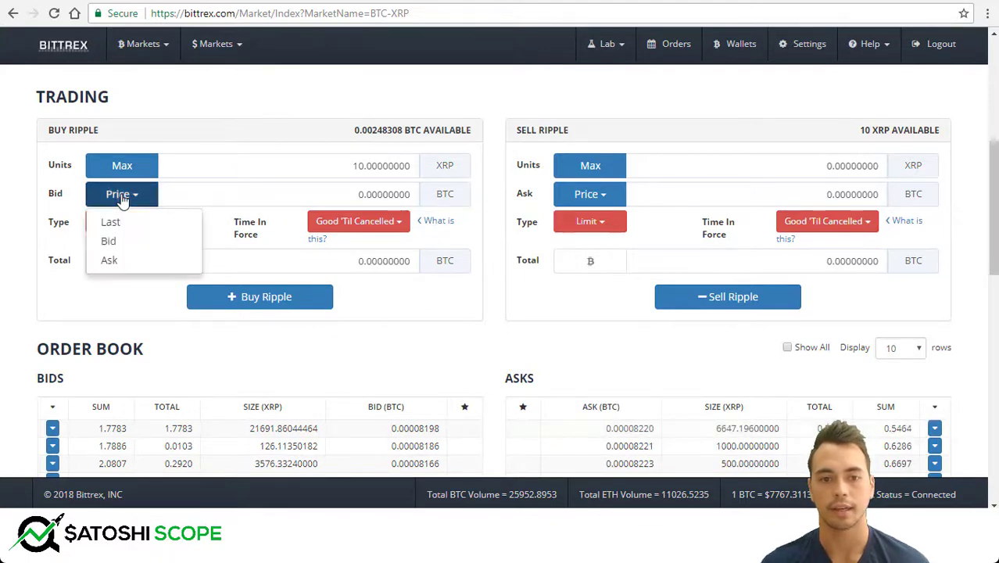
left_click(113, 262)
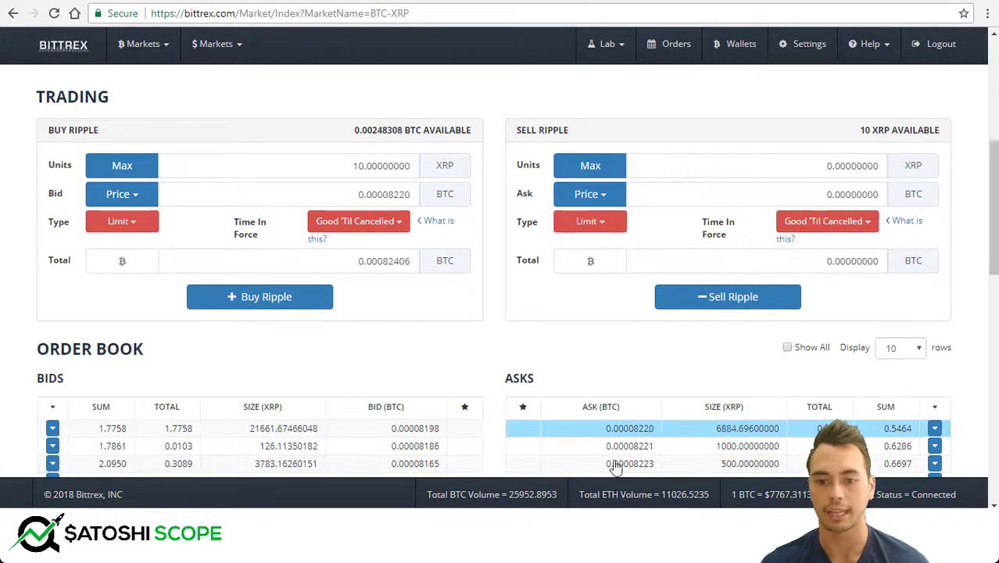
left_click(632, 433)
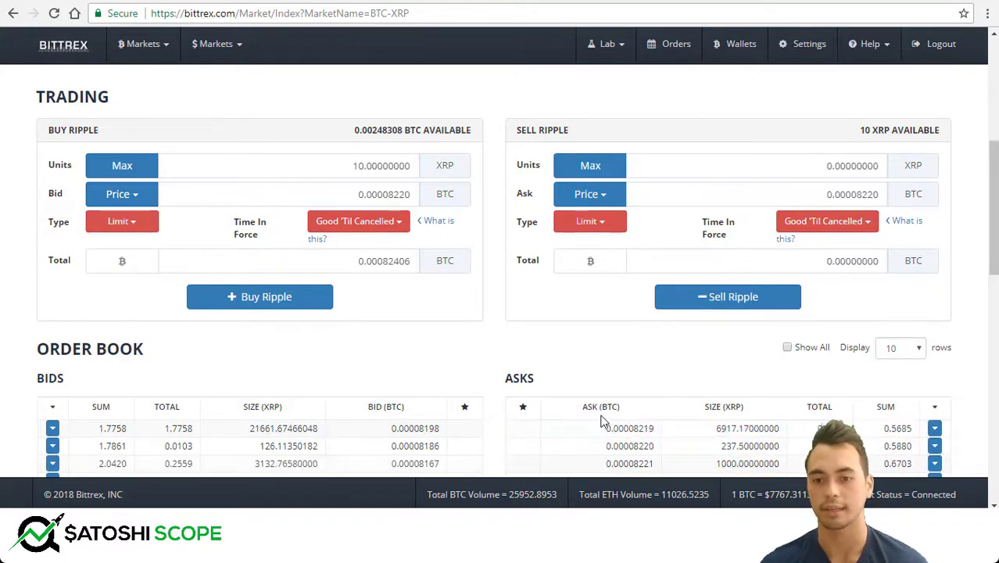
left_click(645, 432)
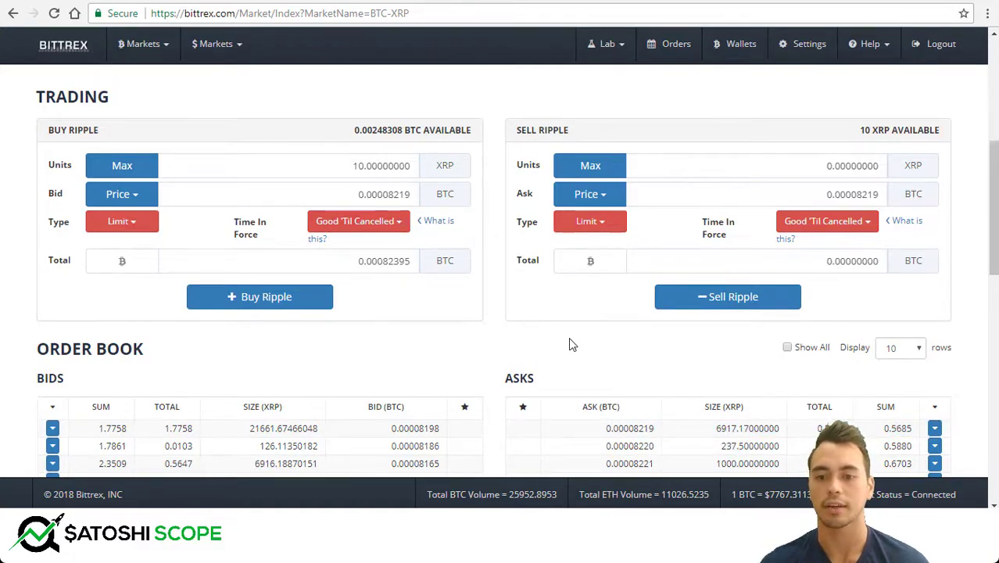
Use the 0.00008242 BTC ask from the order book as the bid price and submit the limit buy for 10 XRP
scroll(590, 377, "down", 2)
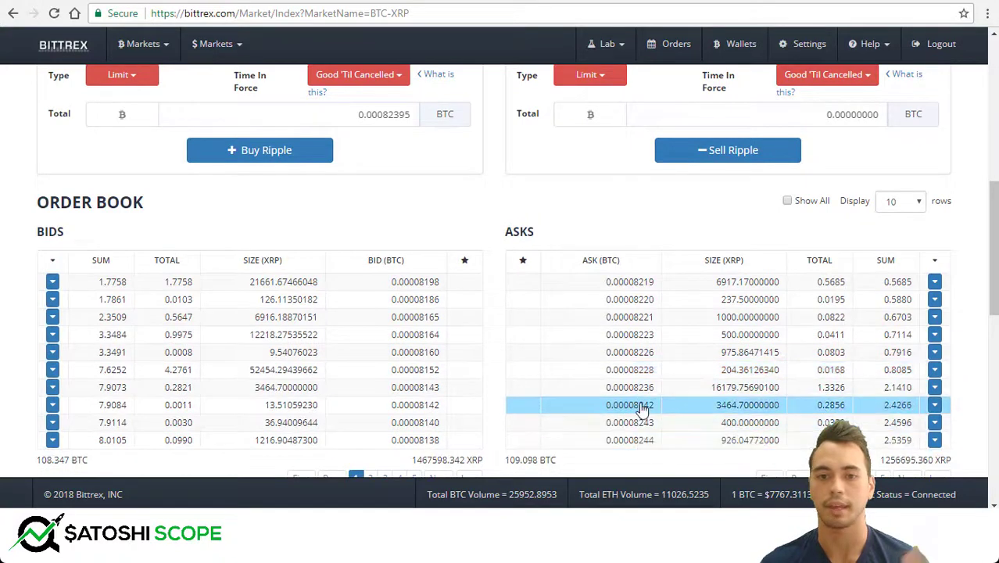
scroll(598, 372, "up", 1)
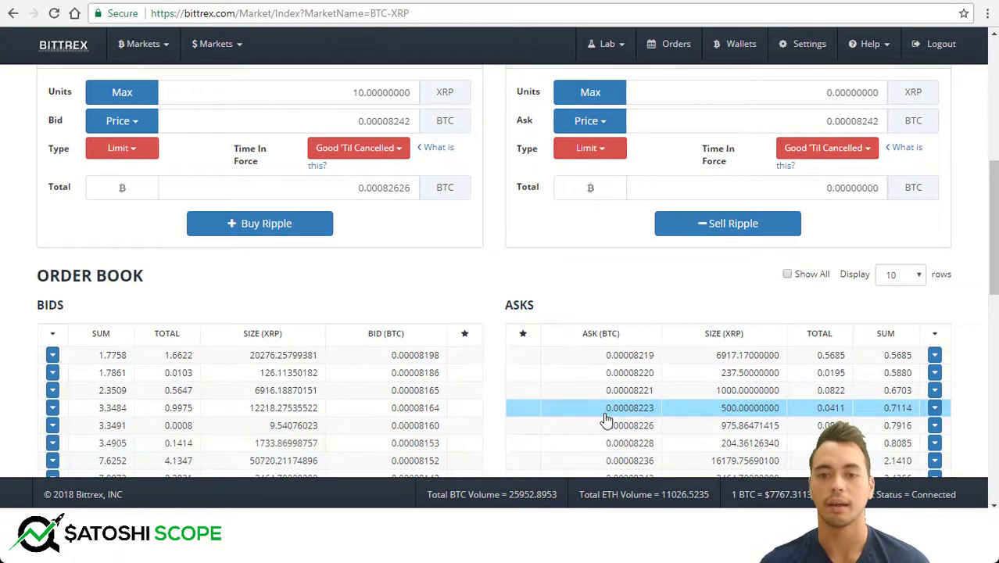
scroll(613, 419, "down", 1)
scroll(547, 336, "up", 1)
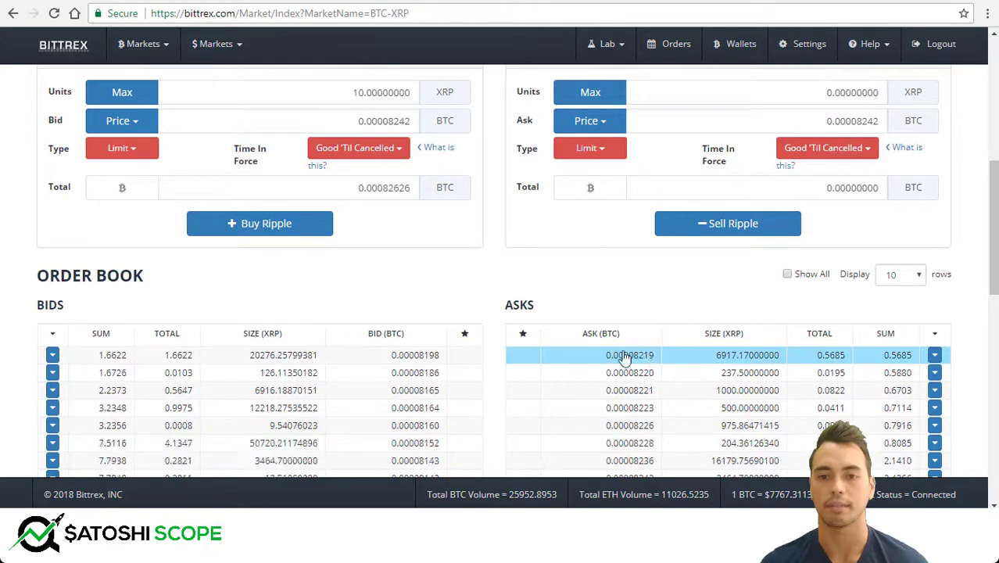
left_click(257, 226)
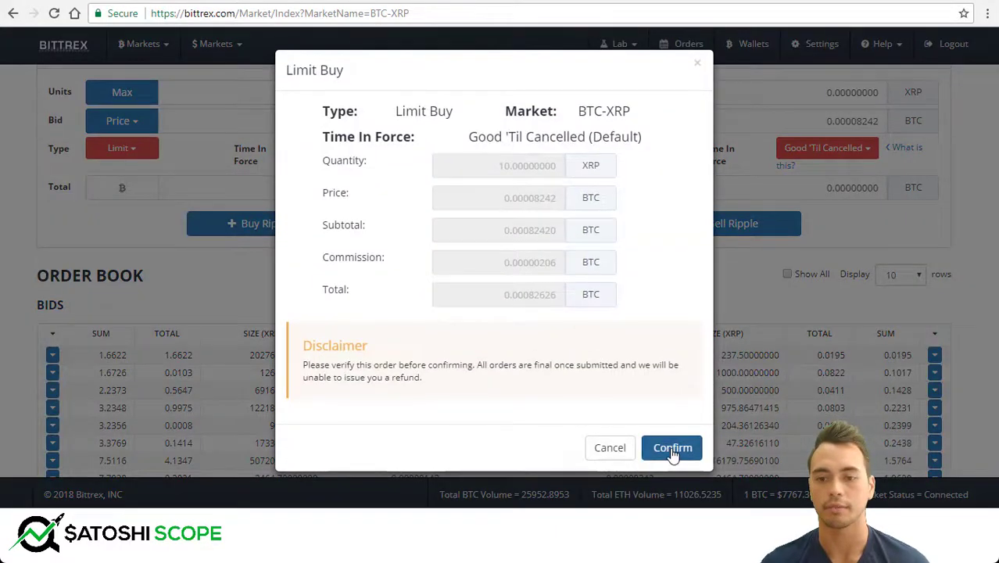
left_click(672, 449)
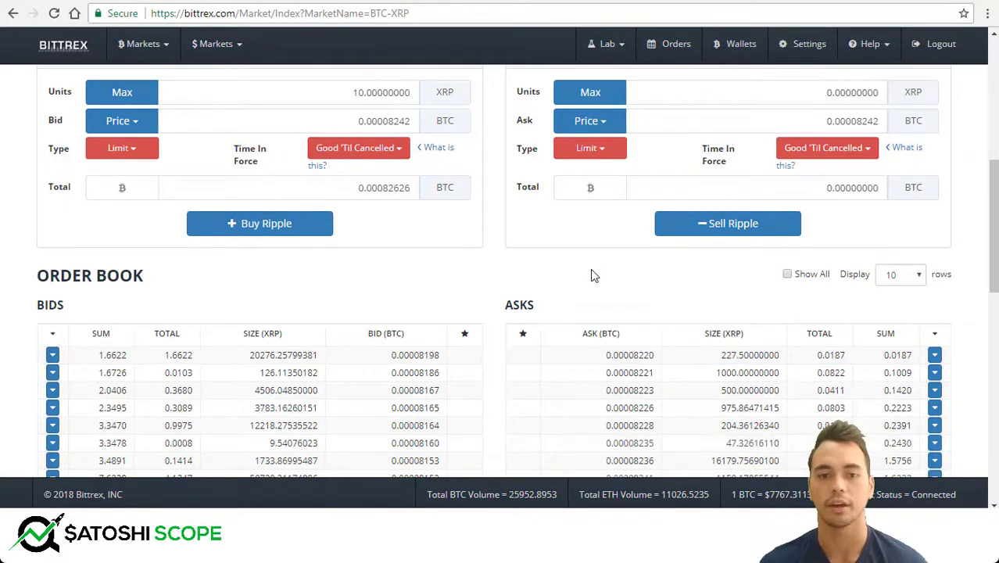
Review the purchase in the order history and check the lowest asks in the order book
scroll(591, 274, "down", 9)
scroll(591, 274, "down", 2)
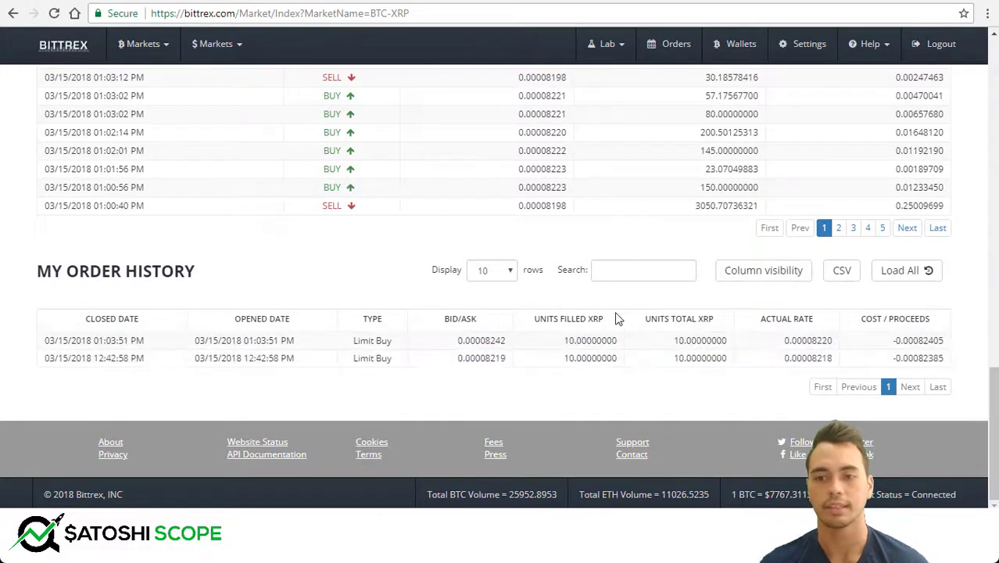
scroll(600, 319, "up", 10)
scroll(609, 313, "down", 1)
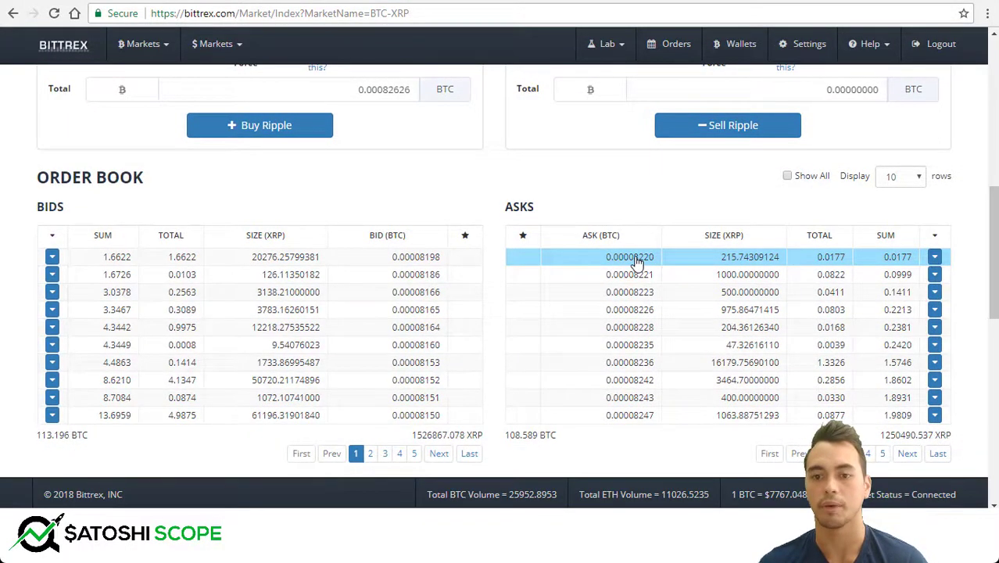
Set the bid price to 0.00008000 BTC and submit another limit buy for 10 XRP
scroll(116, 170, "up", 2)
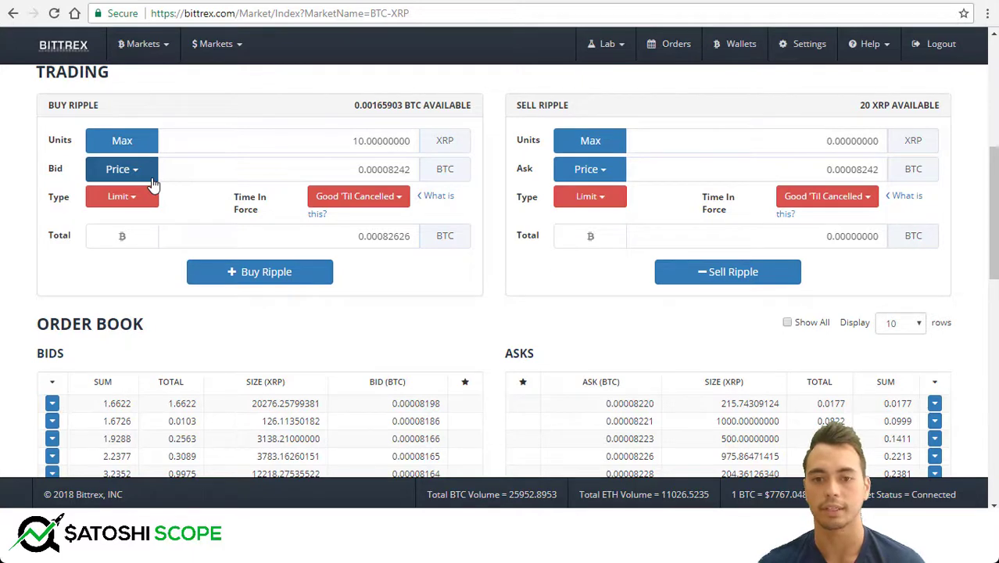
key("BackSpace")
key("BackSpace")
key("BackSpace")
type("000")
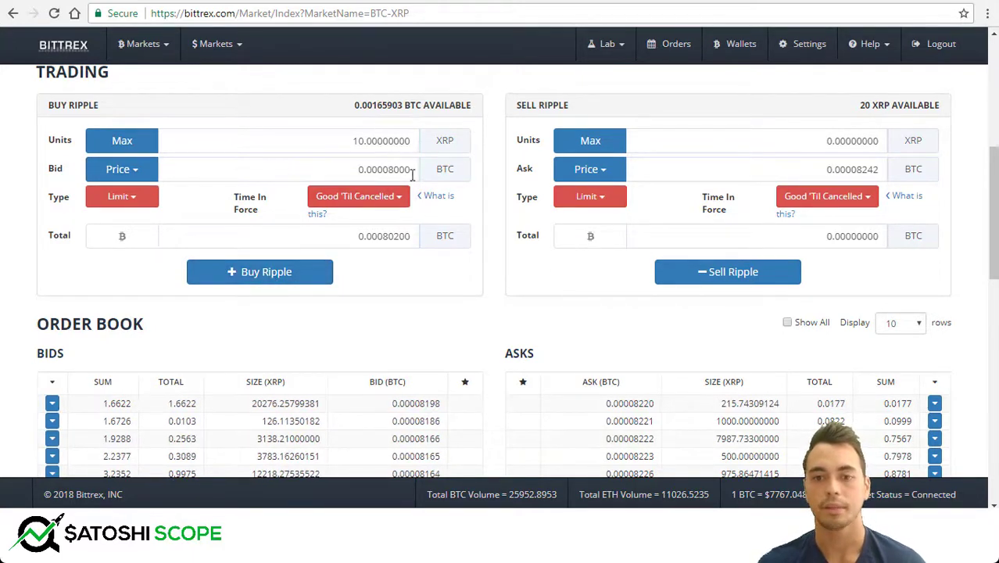
left_click(264, 273)
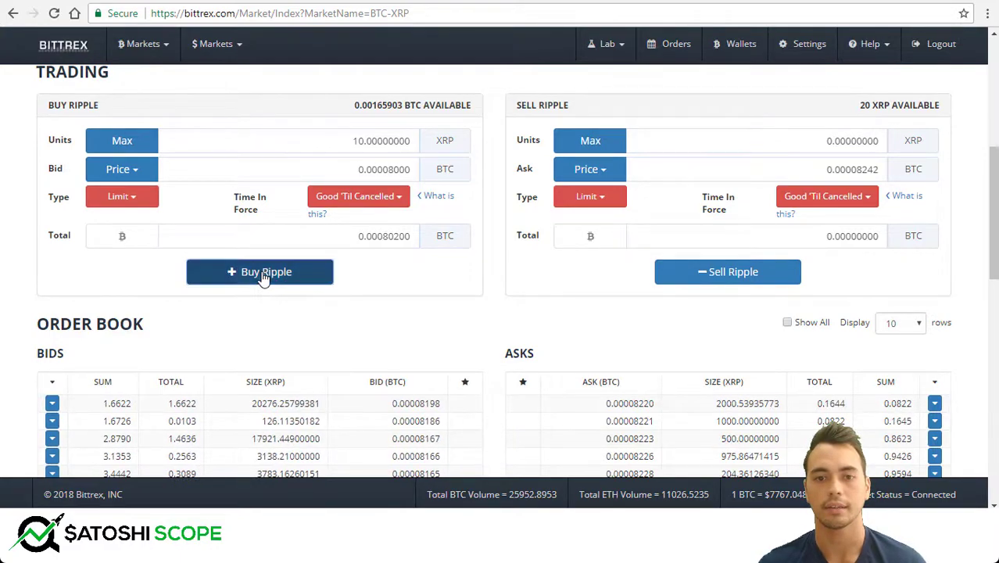
left_click(669, 453)
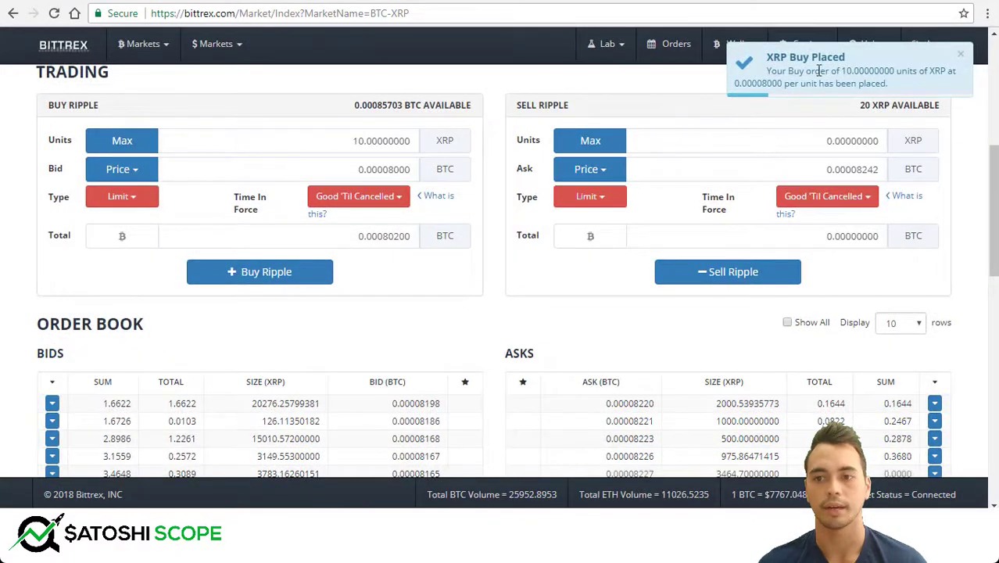
Review the 0.00008000 BTC limit buy in the open orders list
scroll(766, 340, "down", 5)
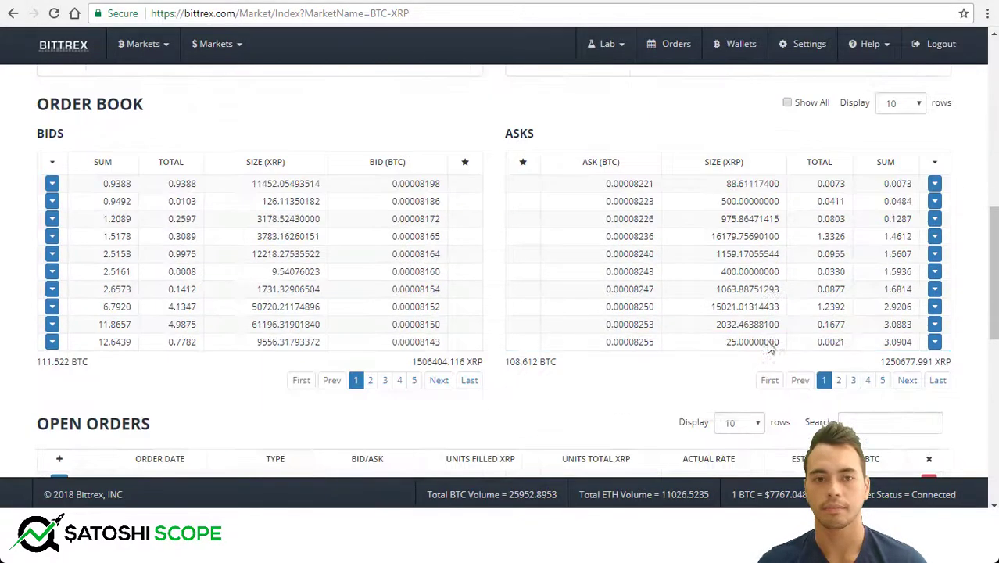
scroll(768, 344, "down", 1)
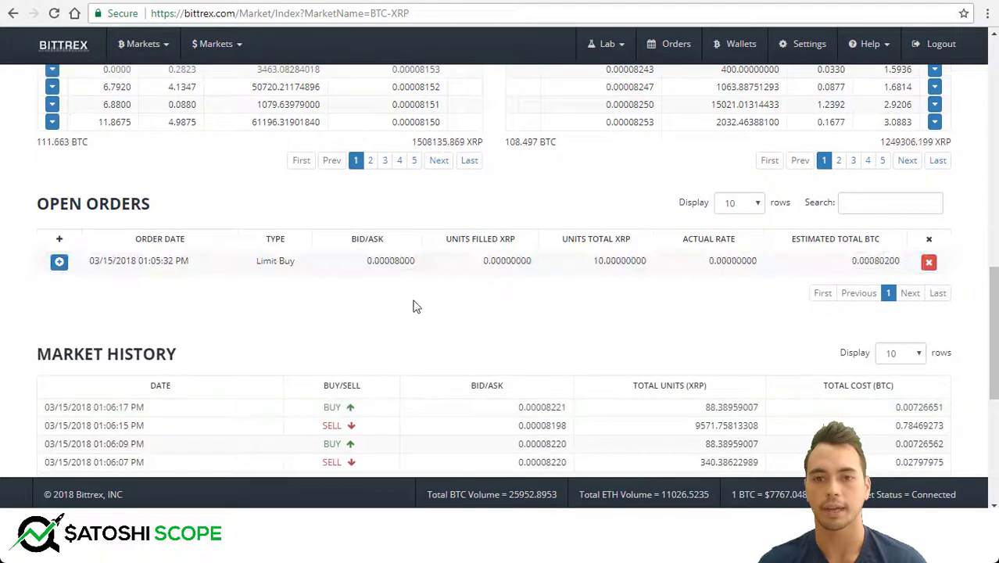
left_click(393, 267)
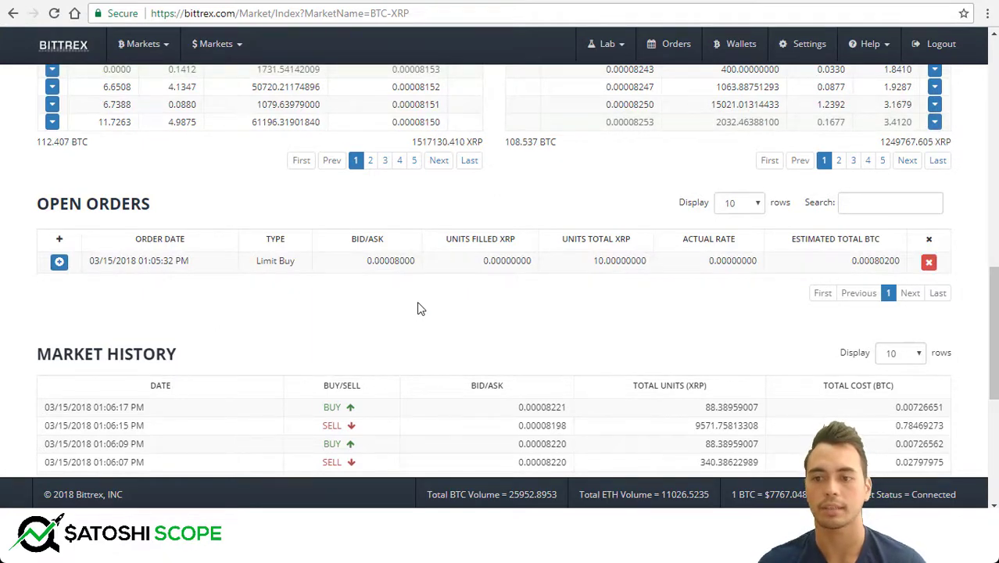
Page through the order book's bids to page 9 to locate the own order at 0.00008000 BTC
scroll(417, 308, "up", 3)
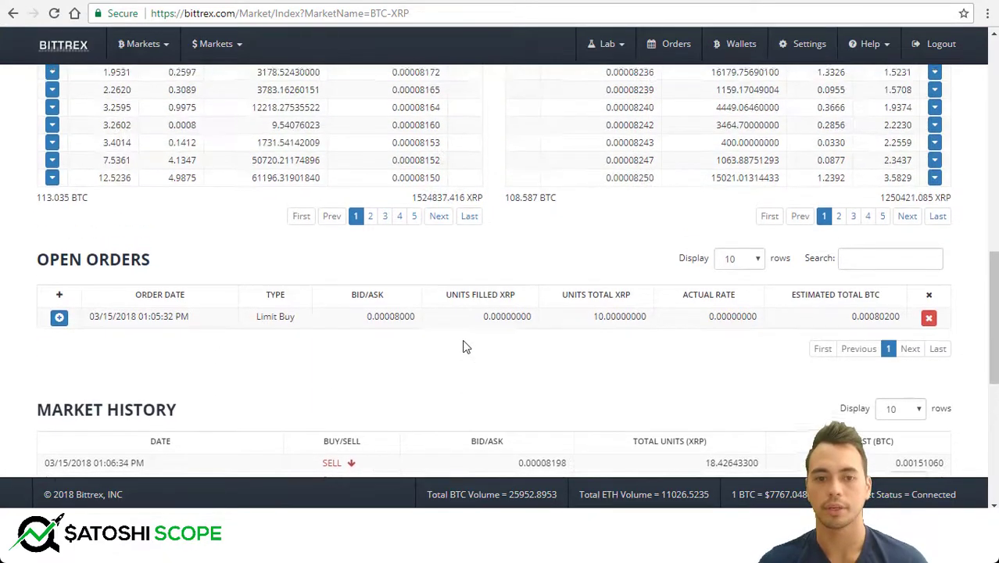
left_click(386, 365)
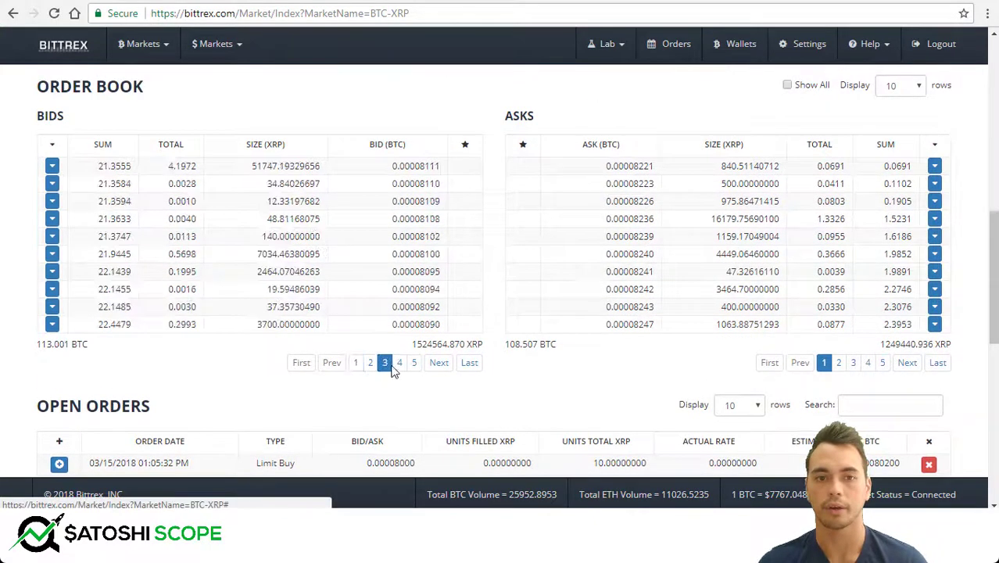
left_click(398, 364)
left_click(399, 365)
left_click(399, 365)
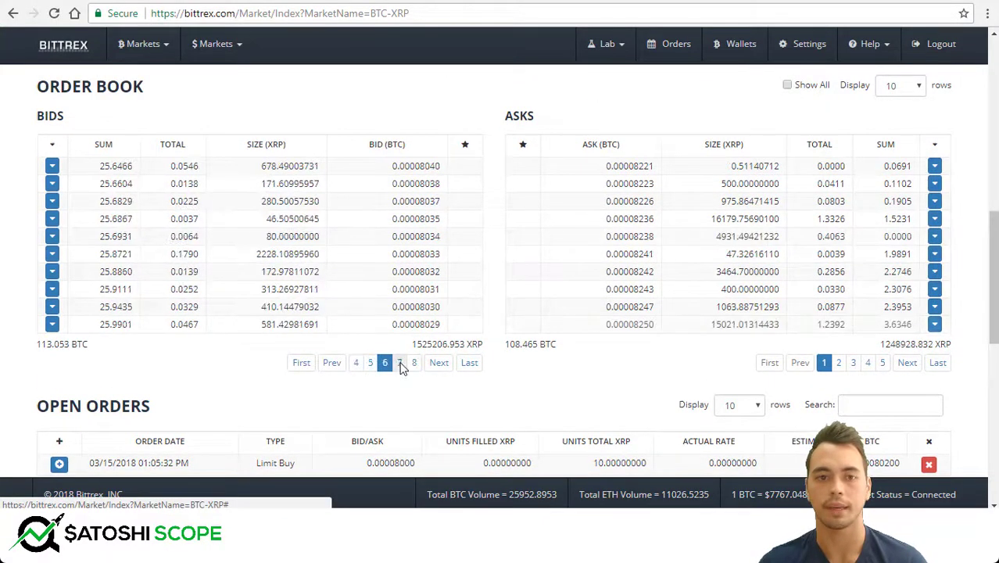
left_click(401, 365)
left_click(400, 364)
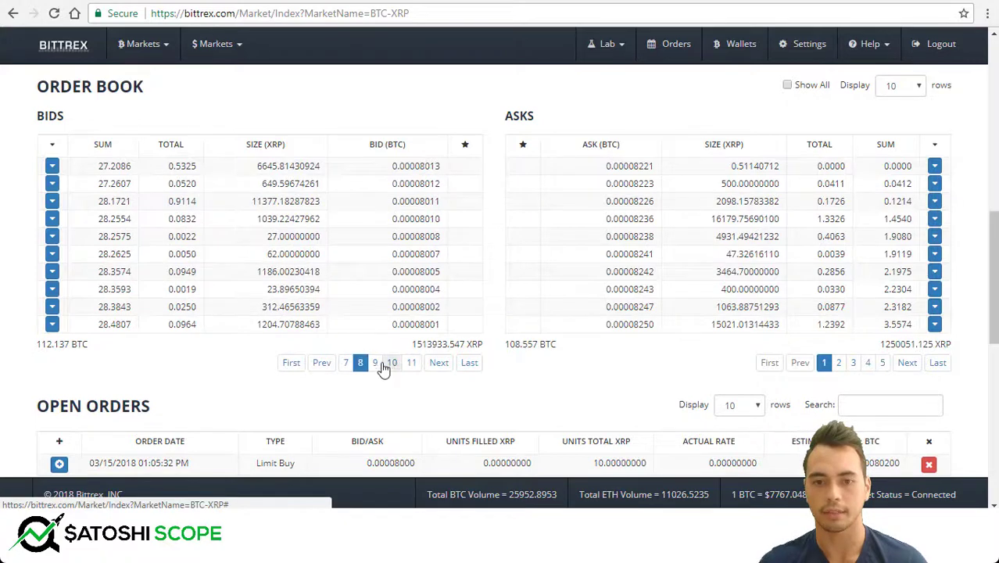
left_click(379, 363)
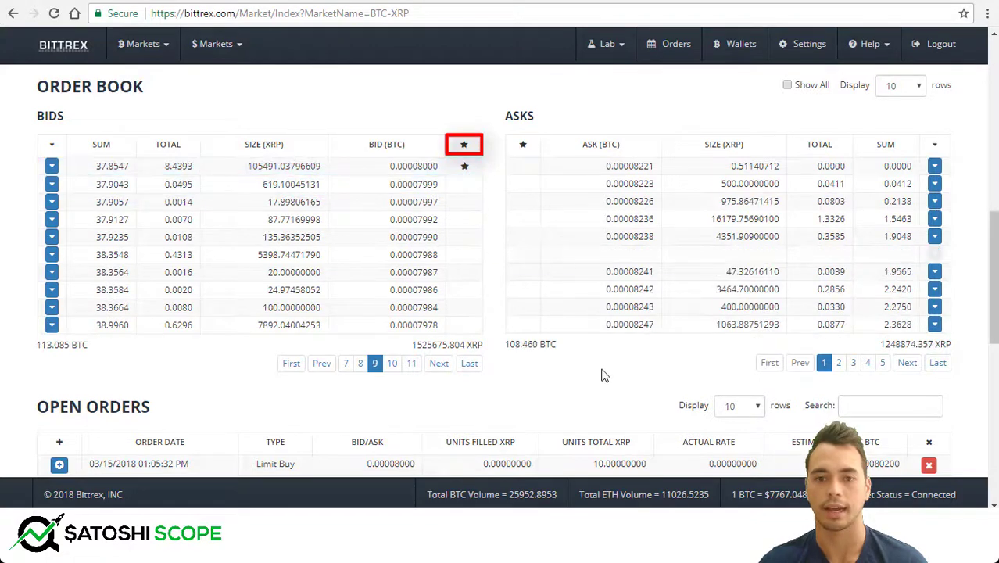
Cancel the open limit buy order at 0.00008000 BTC
scroll(779, 405, "down", 1)
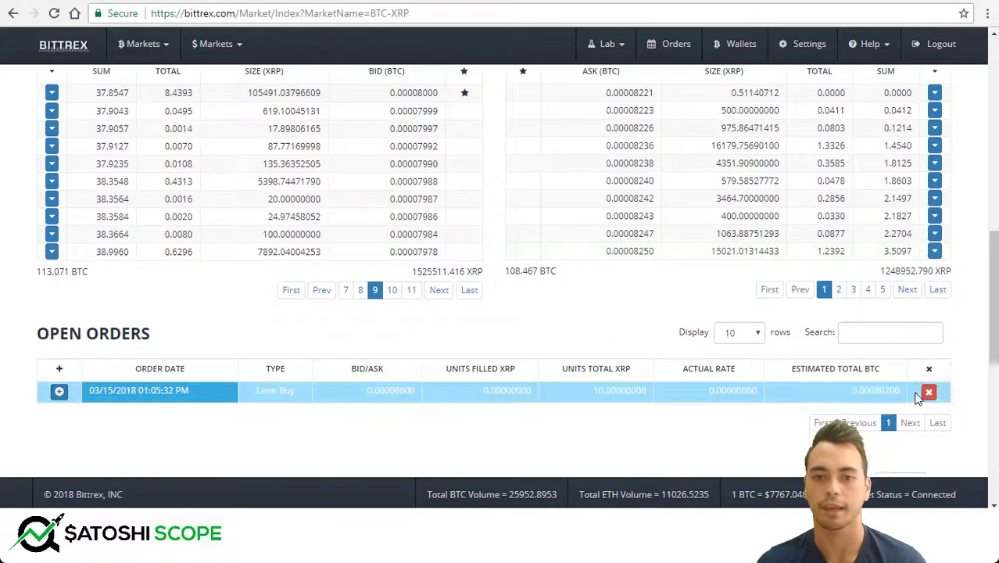
left_click(929, 393)
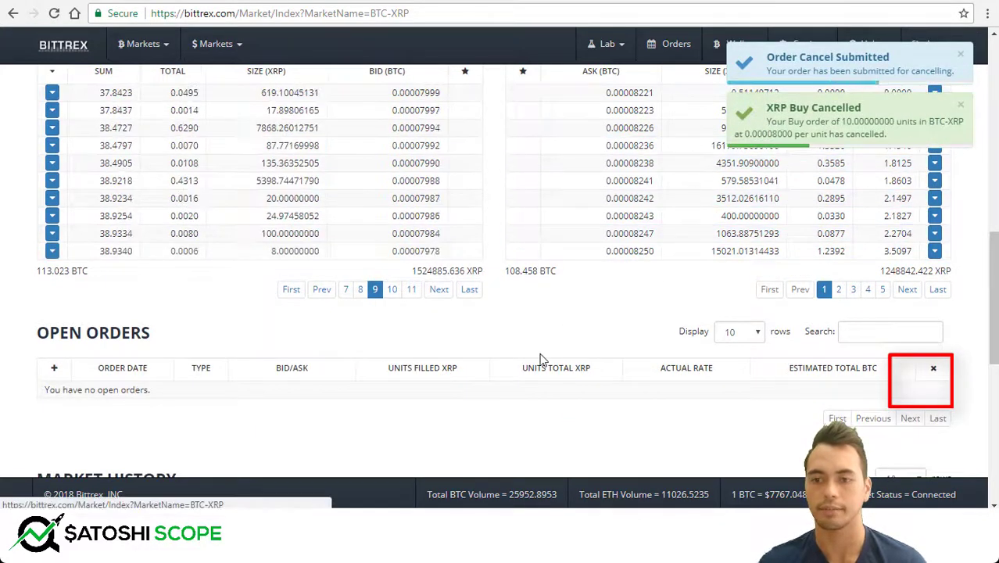
Review the Time In Force options of the Ripple buy order
scroll(388, 246, "up", 5)
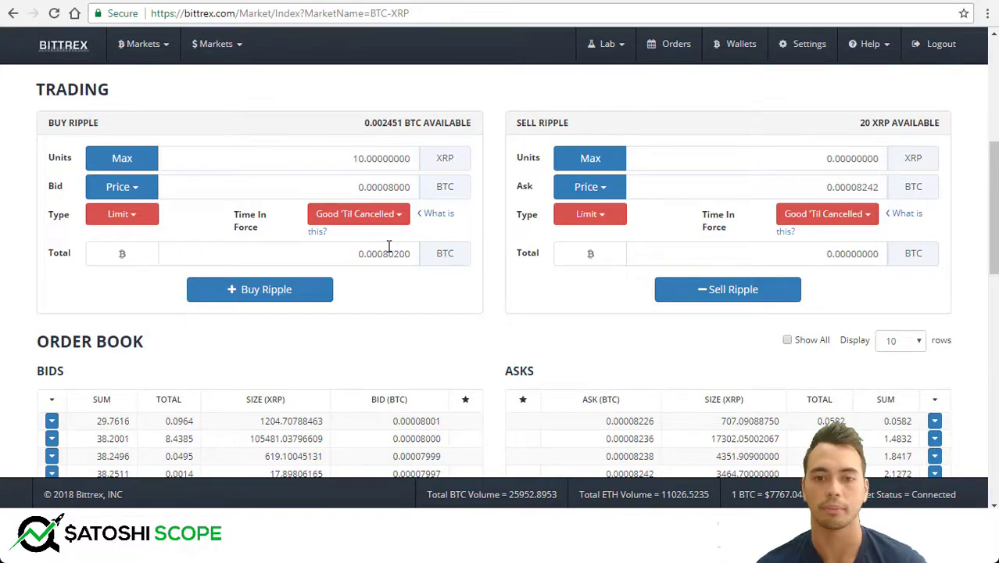
left_click(353, 220)
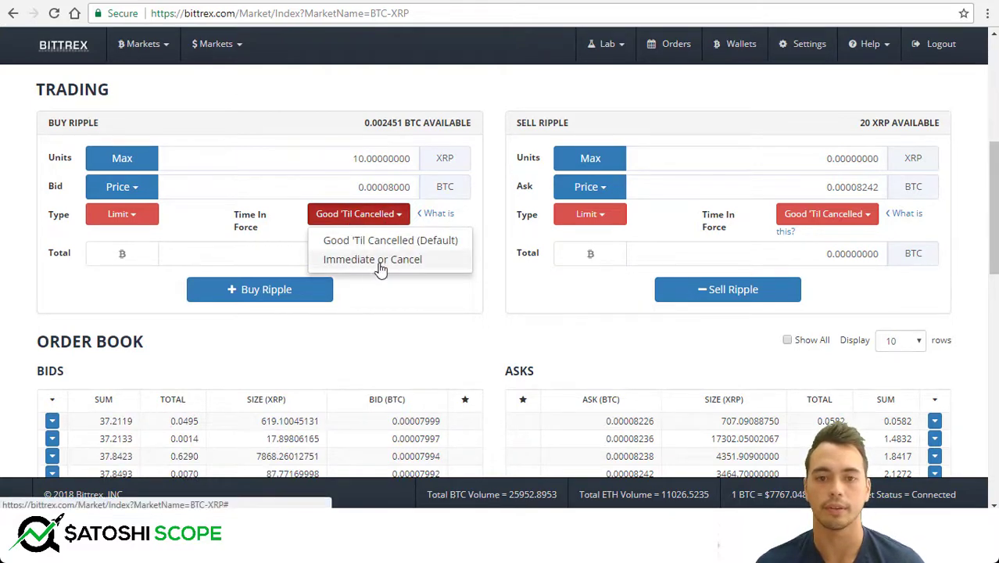
left_click(378, 219)
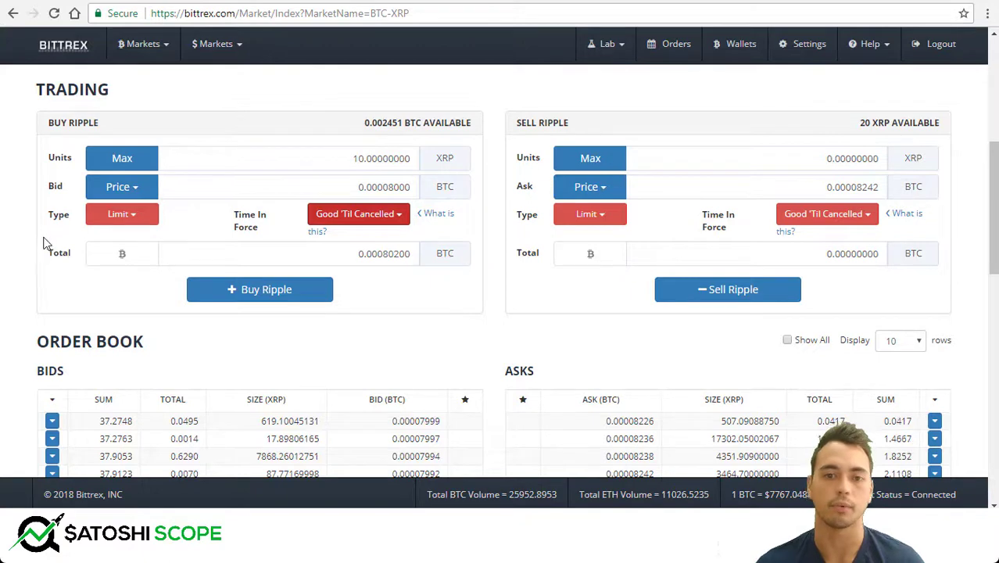
Make the Ripple buy order conditional, triggering when the price is Less Than Or Equal To 0.00008100 BTC
left_click(121, 213)
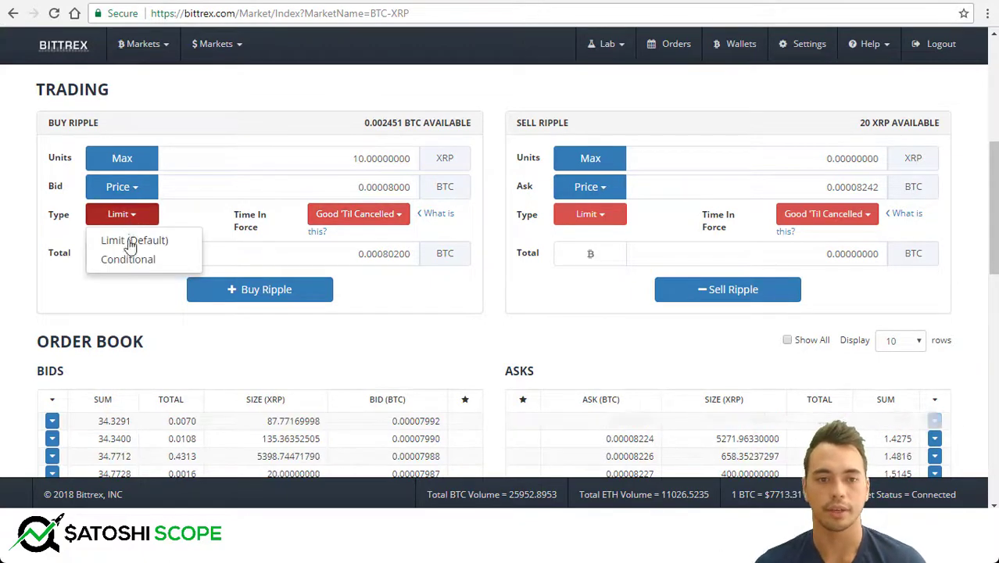
left_click(130, 259)
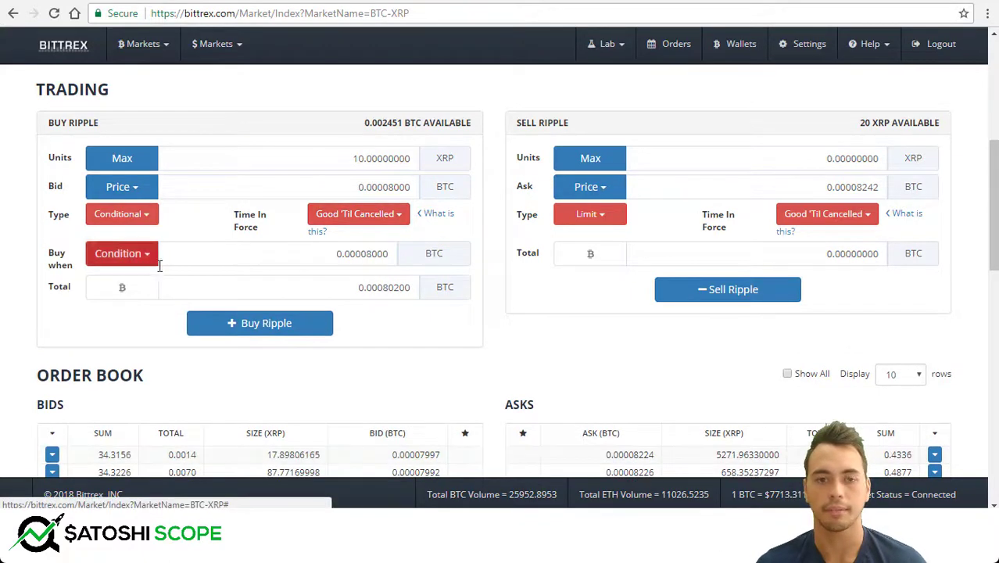
left_click(133, 261)
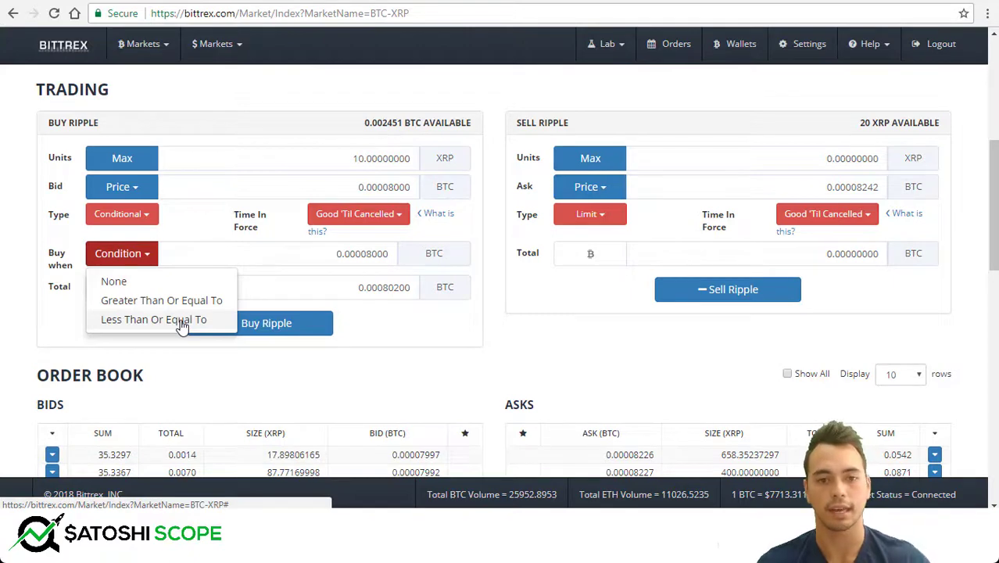
left_click(182, 322)
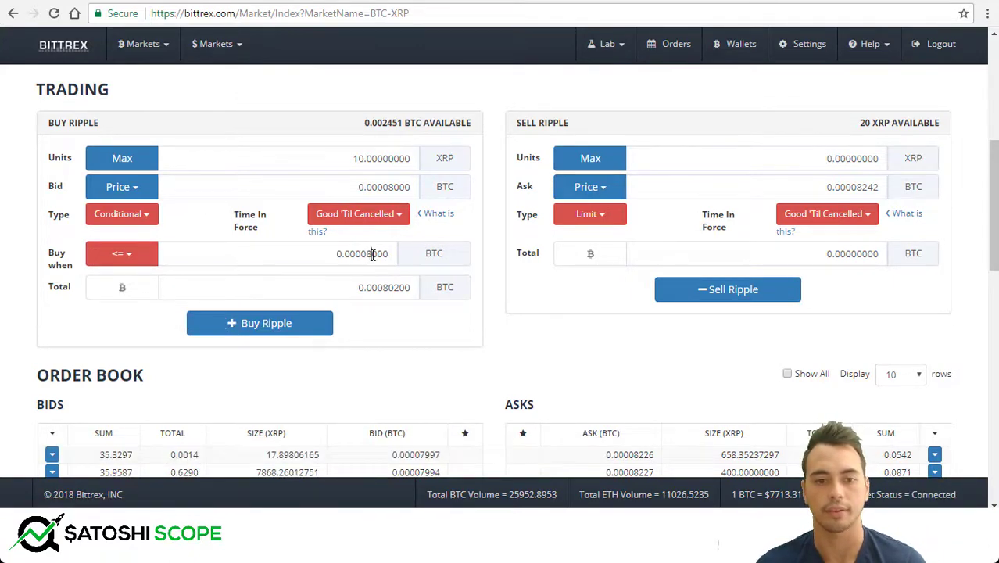
left_click_drag(372, 255, 376, 255)
type("1")
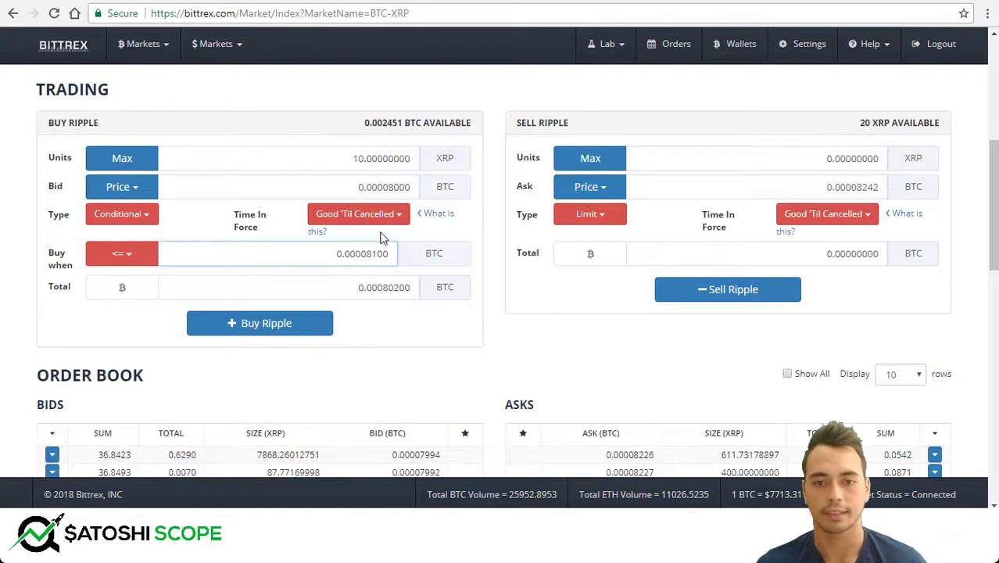
left_click(382, 236)
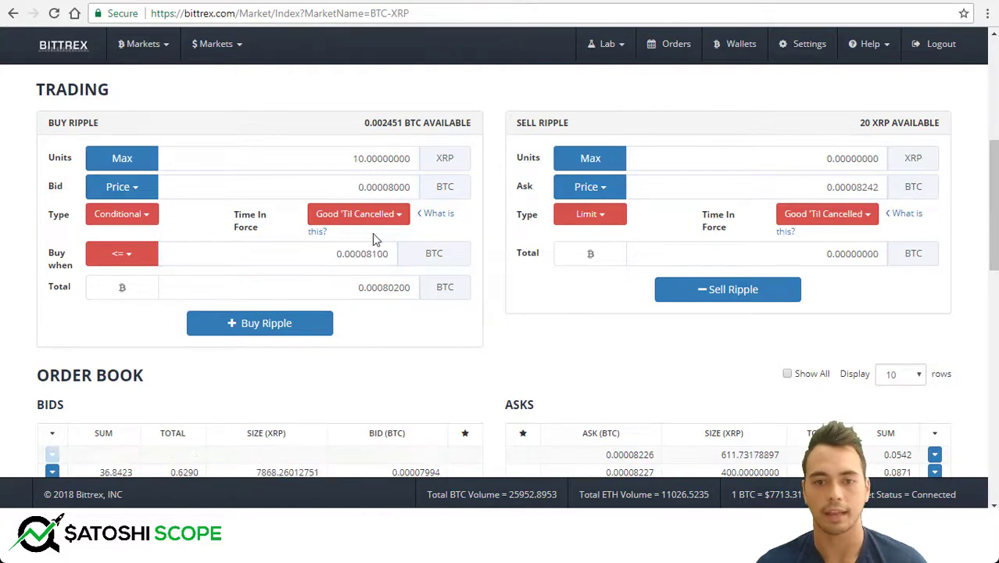
Set the bid price to 0.00008200 BTC, then submit and confirm the conditional buy order for 10 XRP
left_click(396, 186)
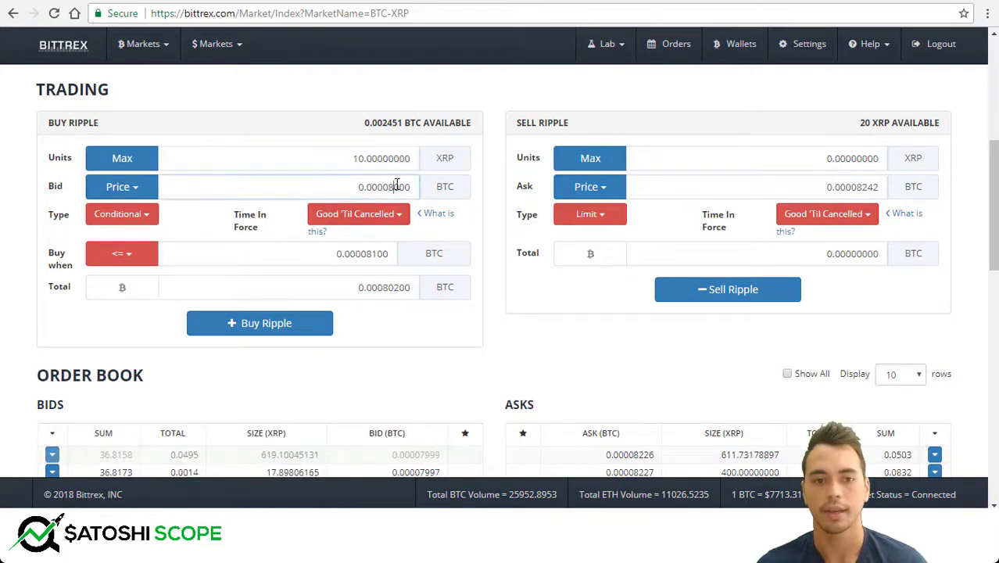
key("BackSpace")
type("2")
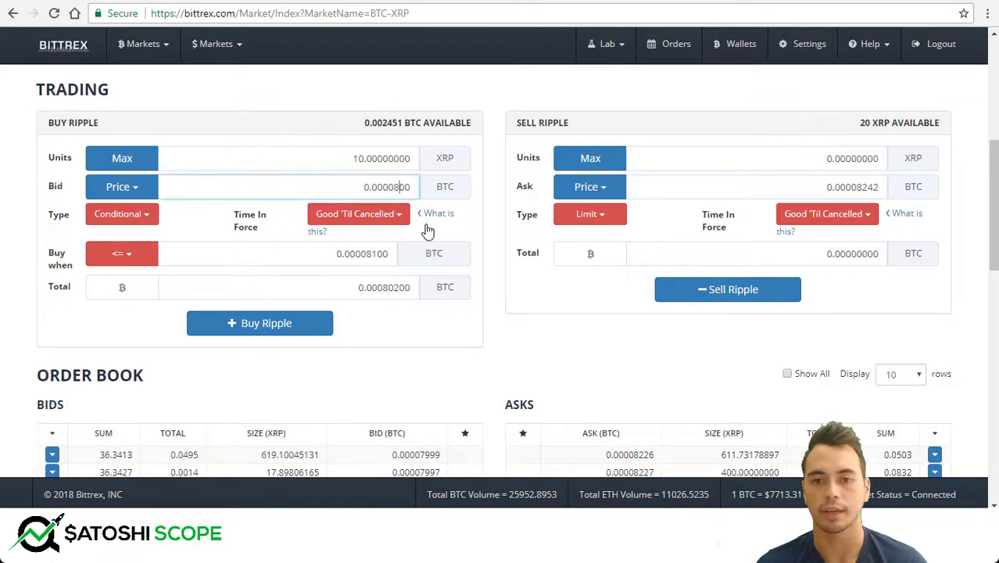
left_click(487, 222)
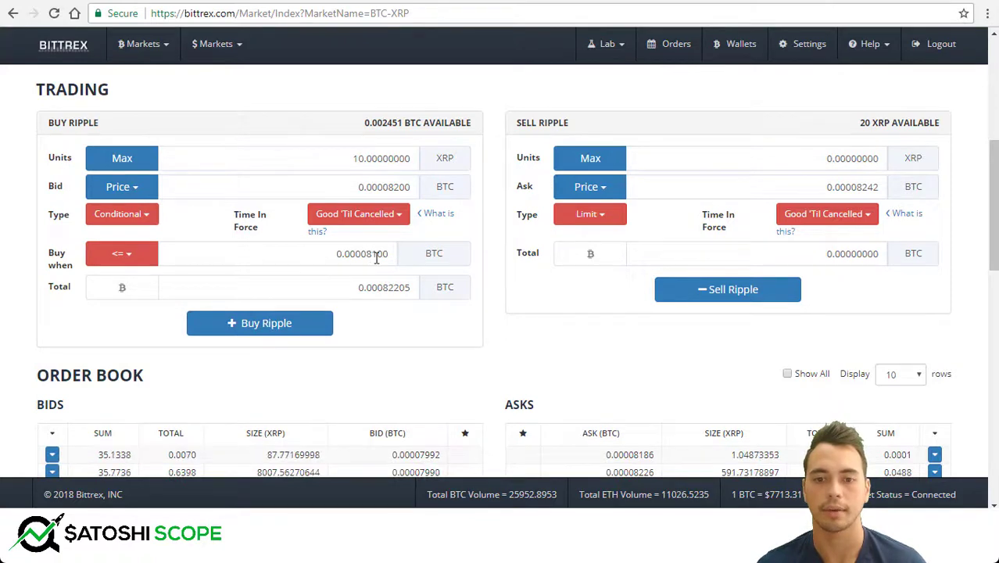
left_click(274, 323)
scroll(674, 473, "down", 1)
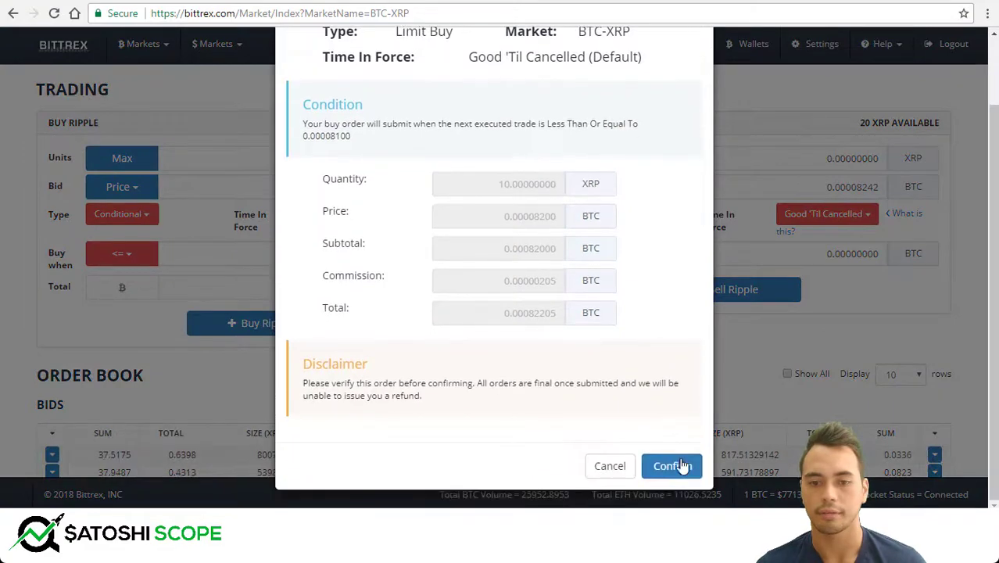
left_click(673, 467)
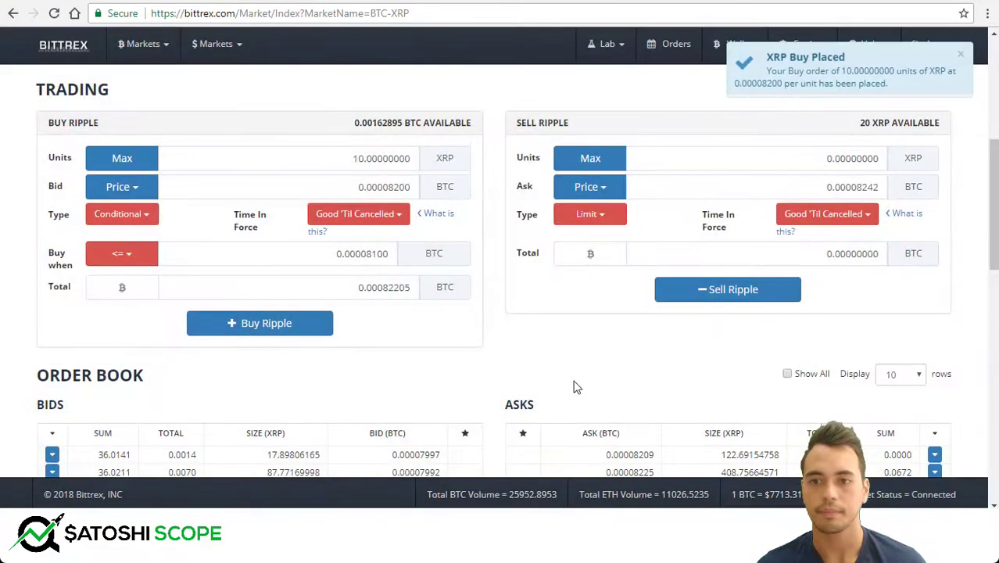
Cancel the 0.00008200 BTC limit buy in the open orders list
scroll(462, 352, "down", 3)
scroll(462, 351, "down", 2)
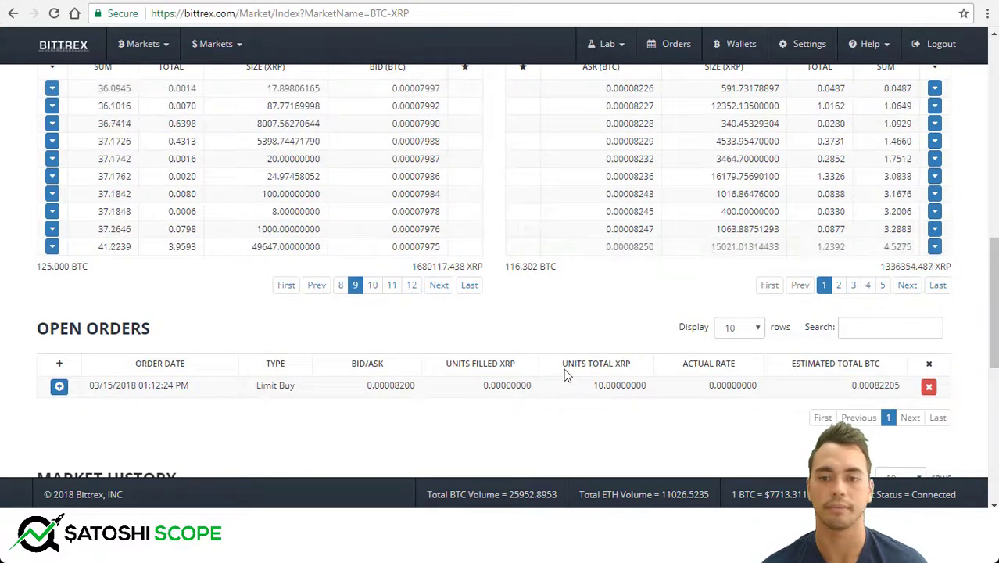
left_click(929, 387)
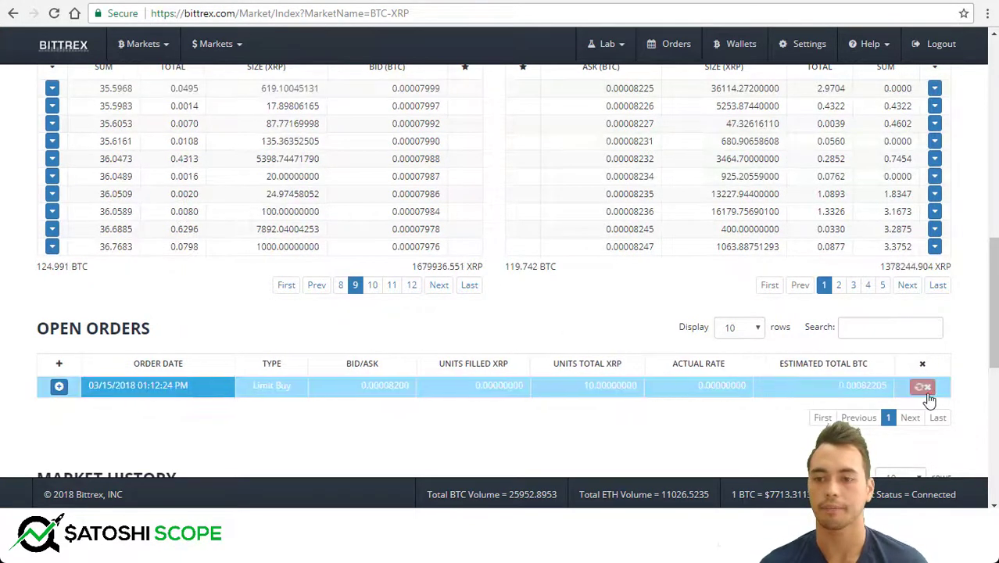
Make the Ripple sell order conditional, using the Less Than Or Equal To condition
scroll(720, 364, "up", 4)
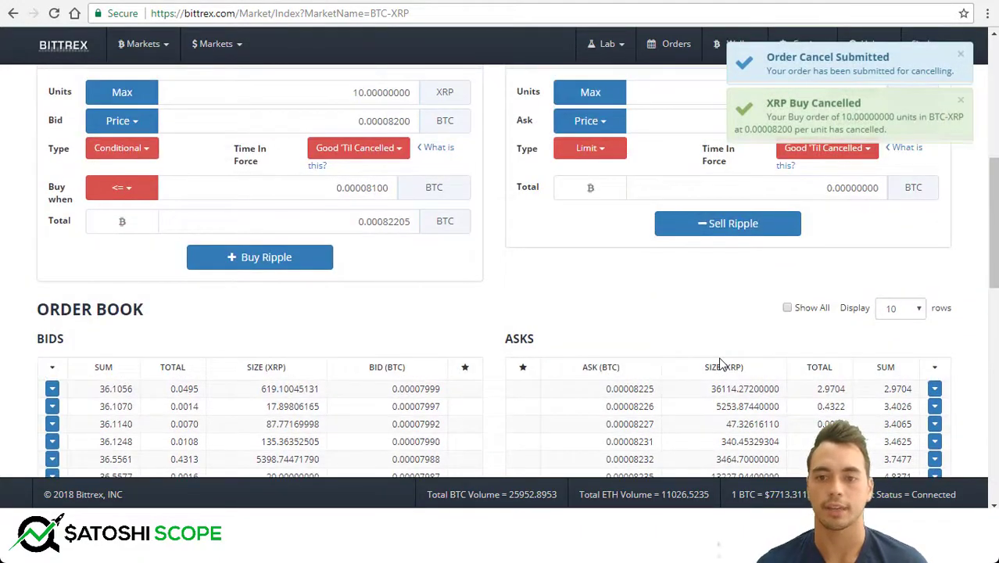
scroll(713, 370, "up", 1)
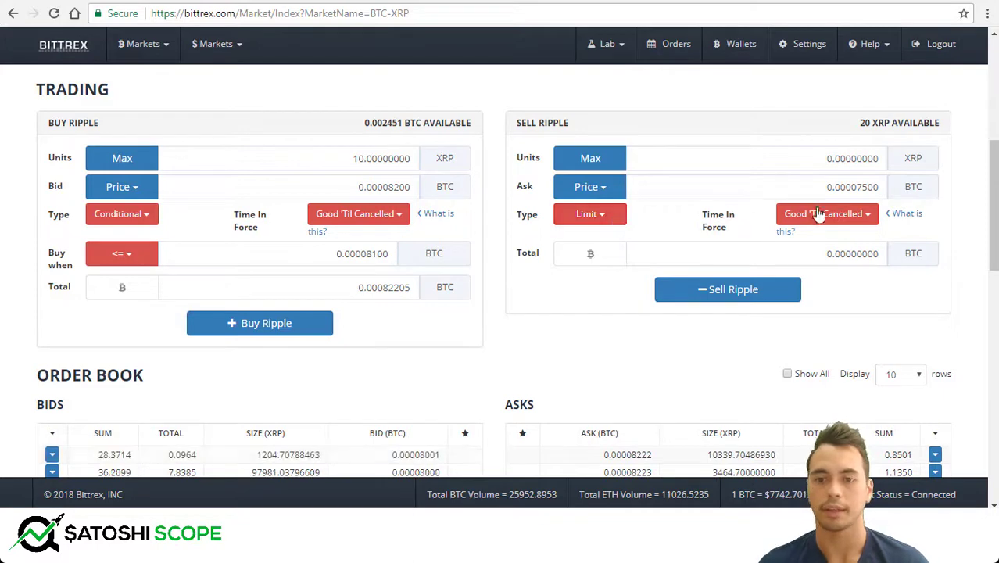
left_click(592, 221)
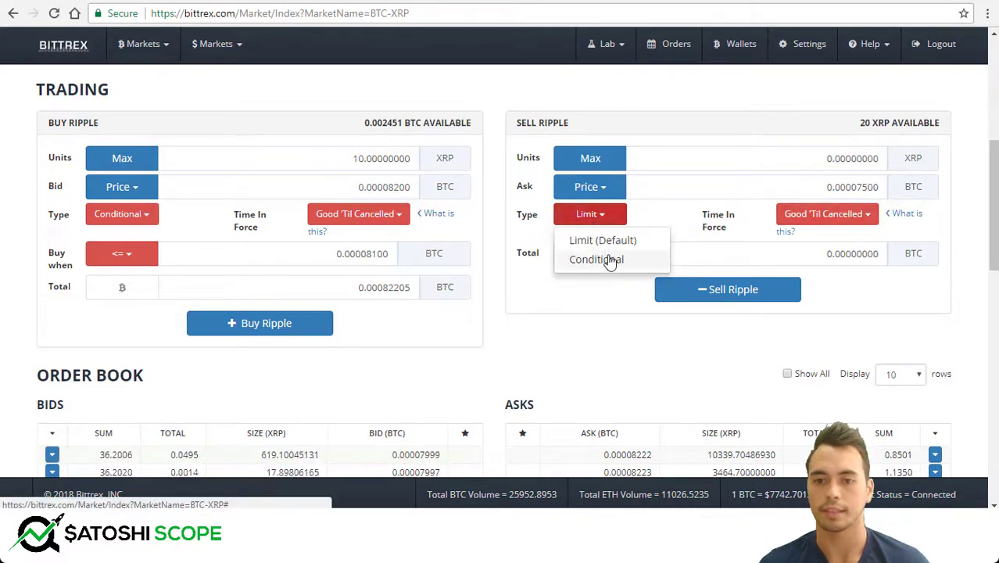
left_click(606, 259)
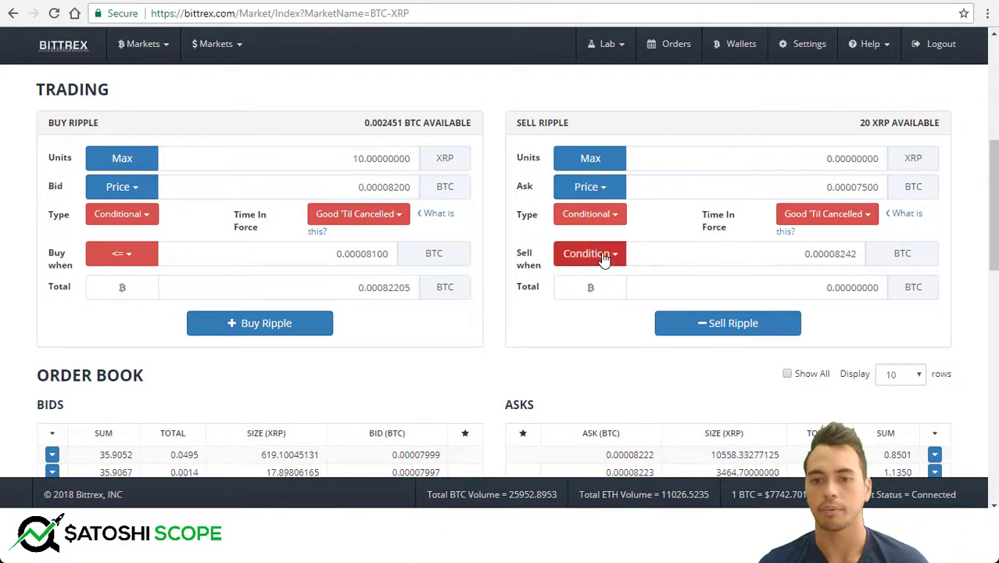
left_click(604, 261)
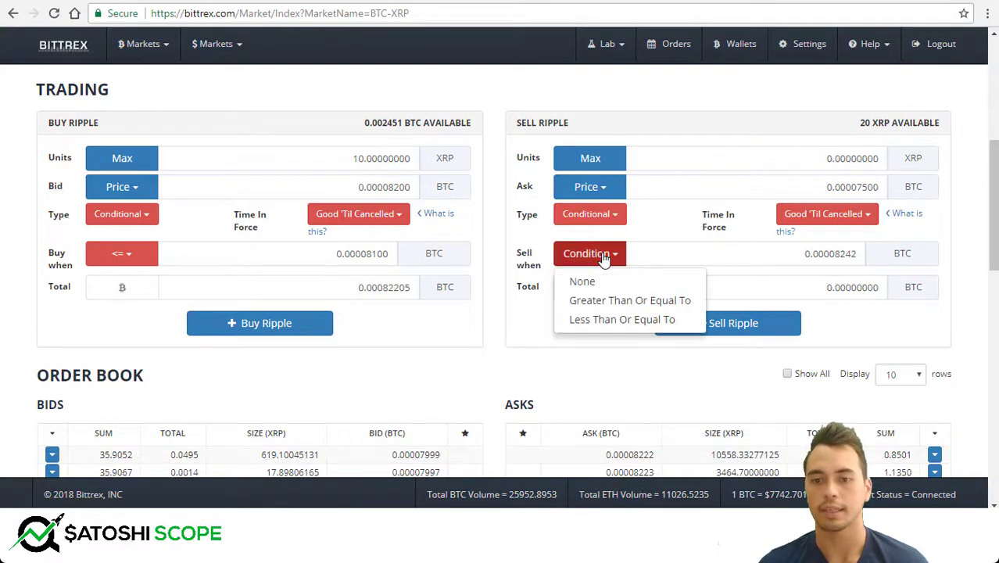
left_click(615, 319)
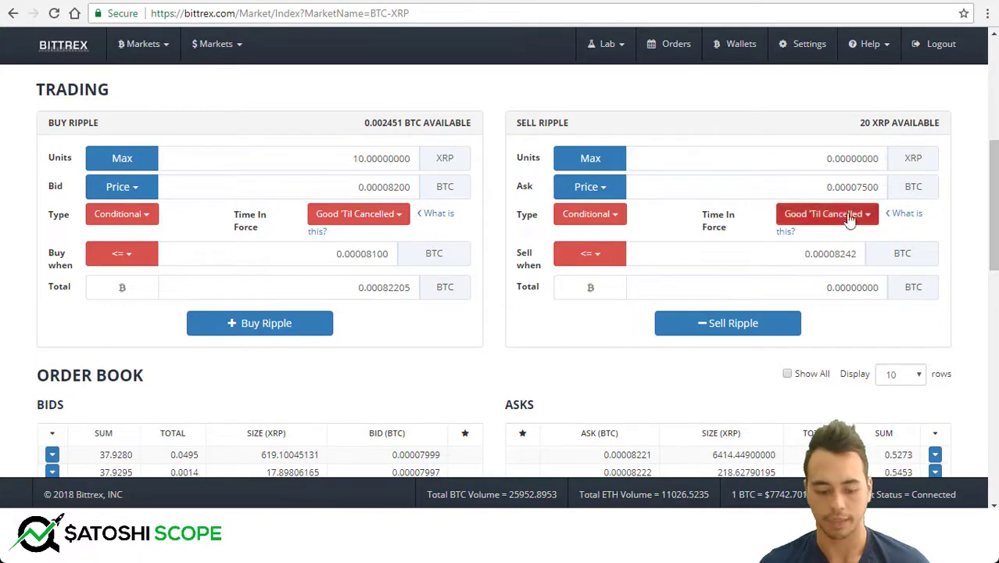
Copy the ask price of 0.00007500 BTC into the sell condition's trigger price
left_click_drag(827, 187, 882, 188)
key("ctrl+c")
left_click(745, 250)
key("ctrl+a")
key("ctrl+v")
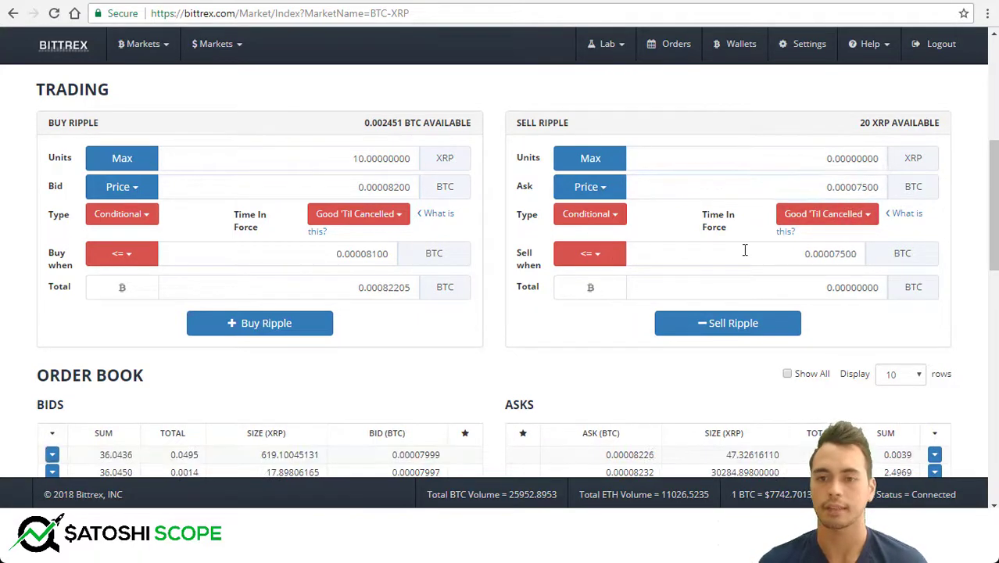
Set the sell quantity to the maximum available XRP and the ask price to 0.00007200 BTC
left_click(590, 159)
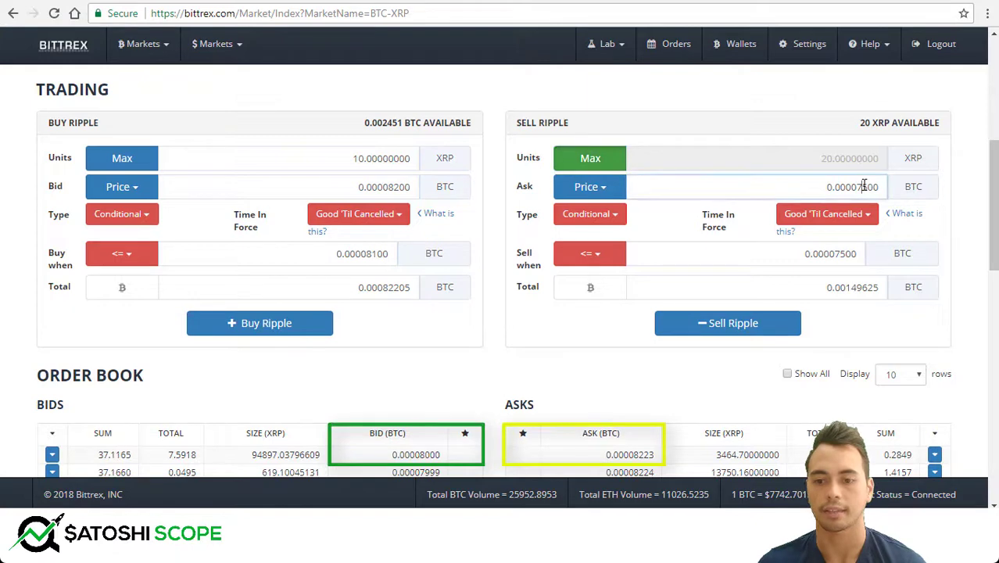
left_click_drag(861, 186, 866, 186)
type("2")
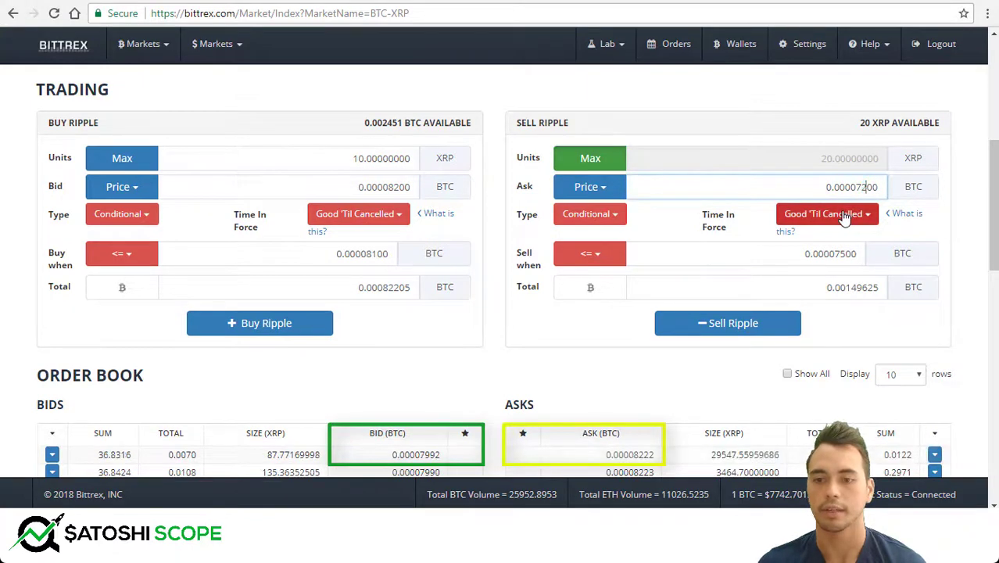
left_click(955, 201)
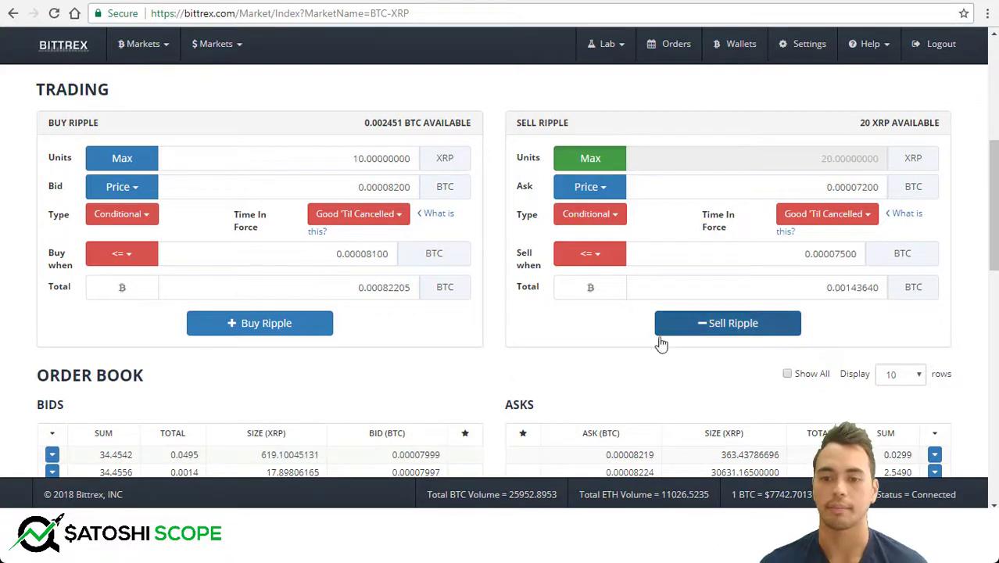
Submit and confirm the conditional sell order for 20 XRP at 0.00007200 BTC
left_click(729, 327)
scroll(704, 391, "down", 1)
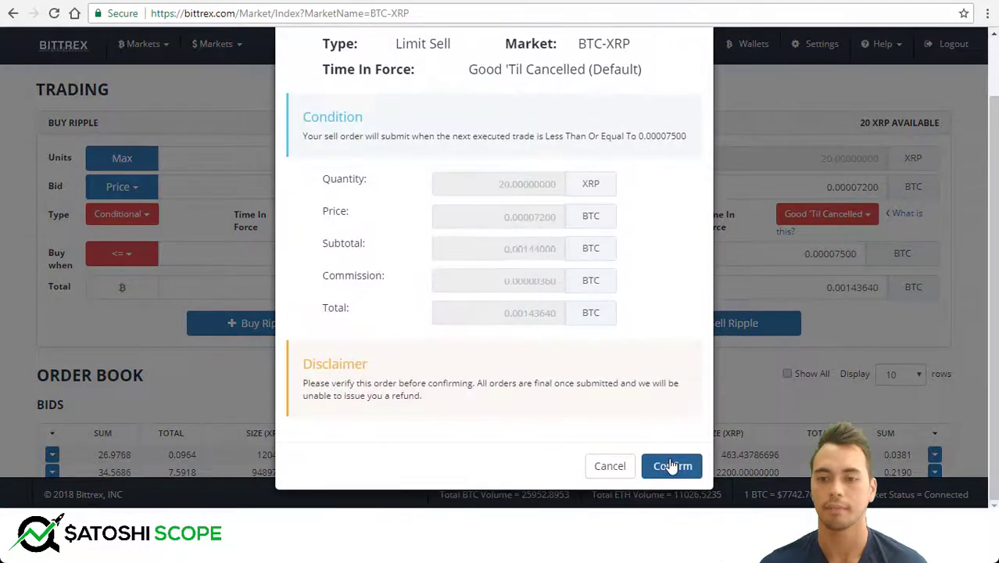
left_click(670, 467)
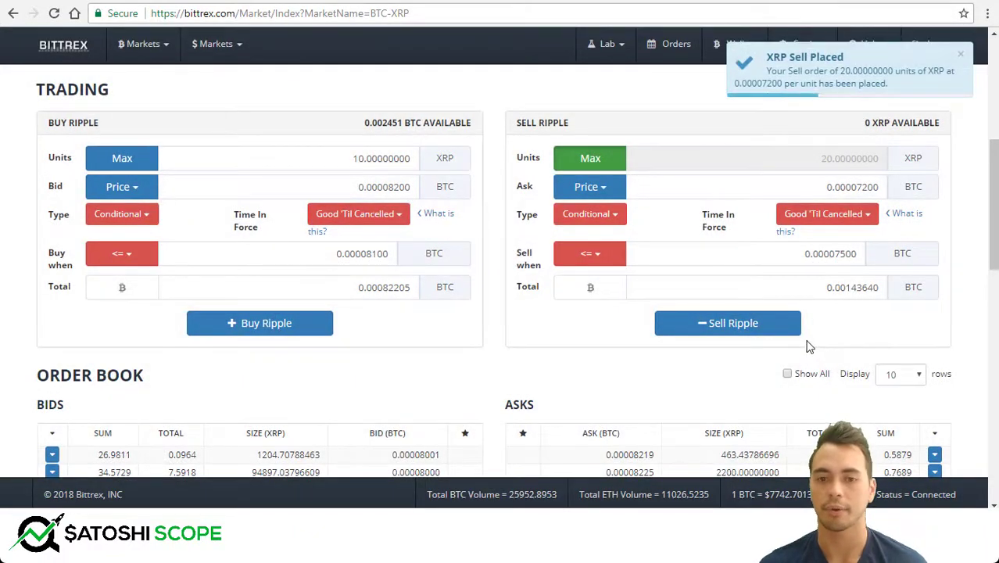
Find the 0.00007200 BTC limit sell in the open orders list and cancel it
scroll(617, 293, "down", 5)
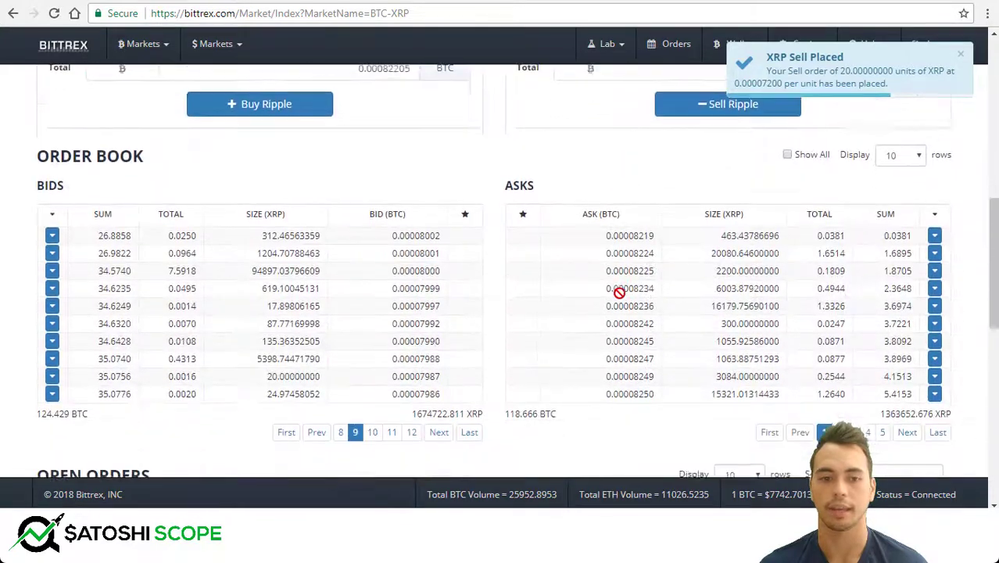
scroll(622, 293, "down", 1)
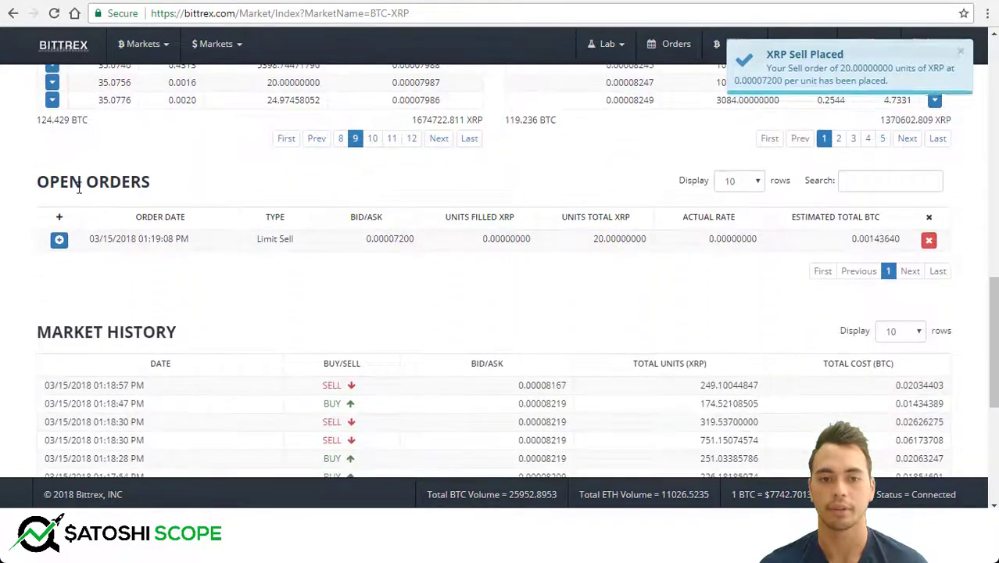
scroll(508, 267, "down", 1)
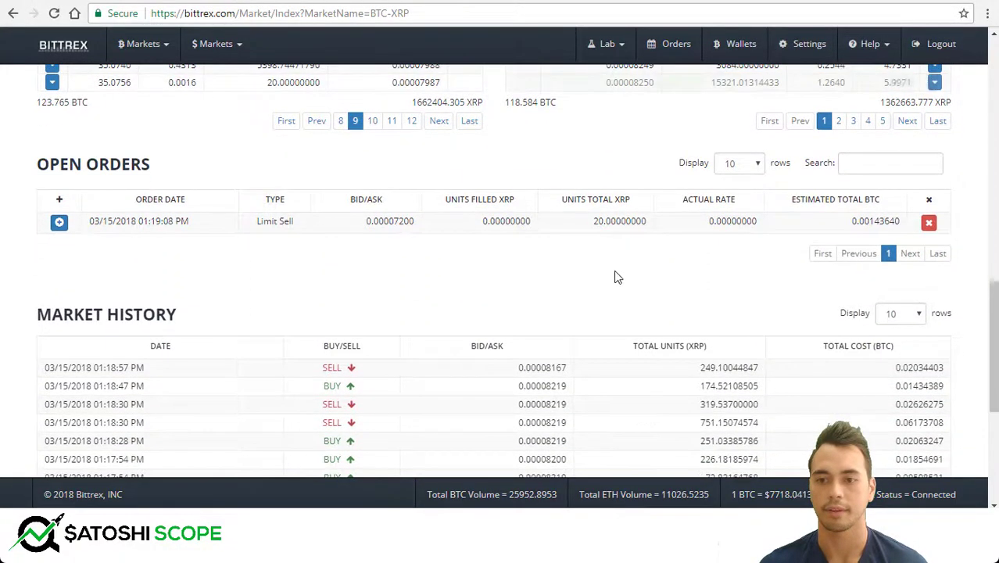
scroll(680, 262, "up", 1)
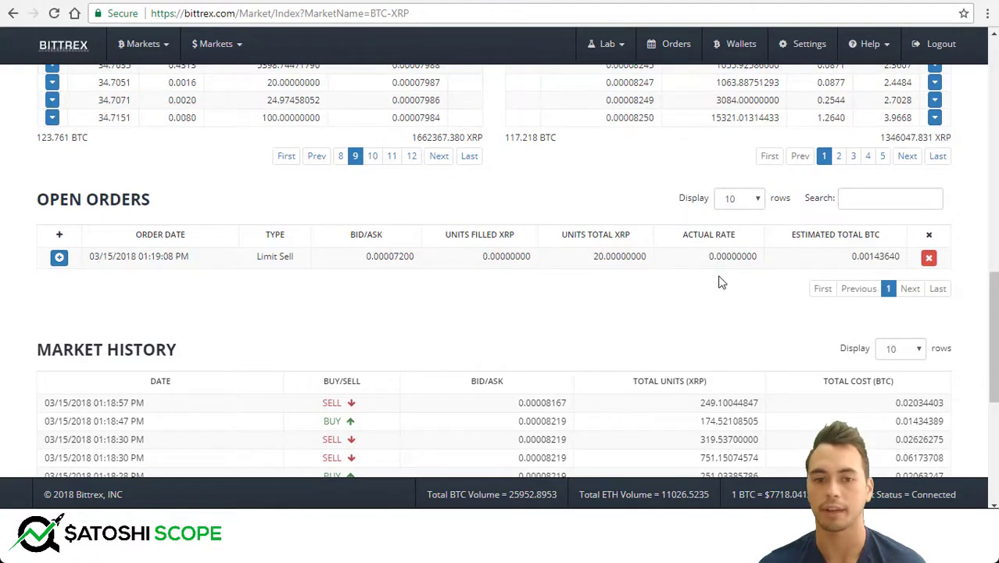
scroll(721, 283, "up", 1)
left_click(924, 280)
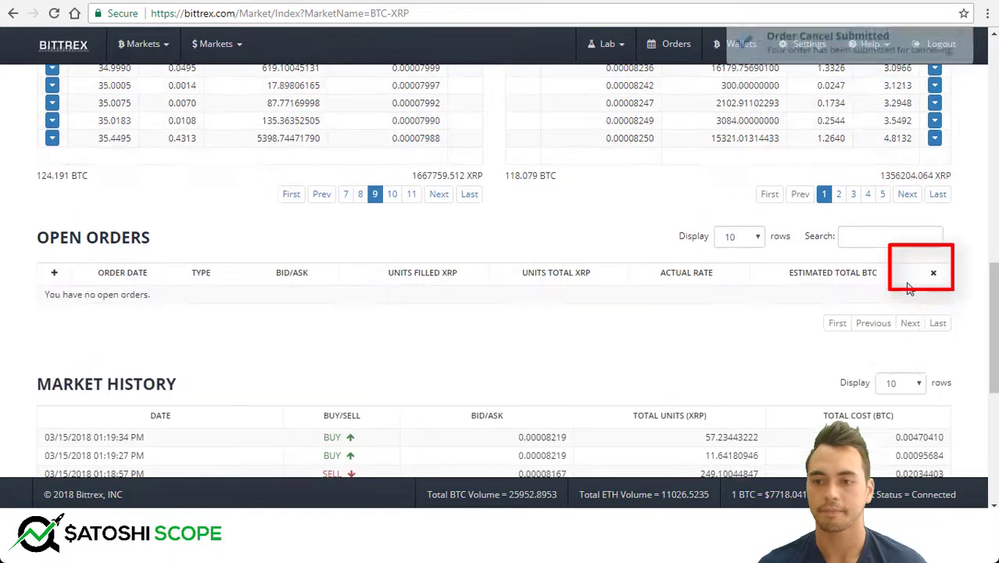
Set the ask price of the conditional Ripple sell order to 0.00009800 BTC
scroll(909, 297, "up", 8)
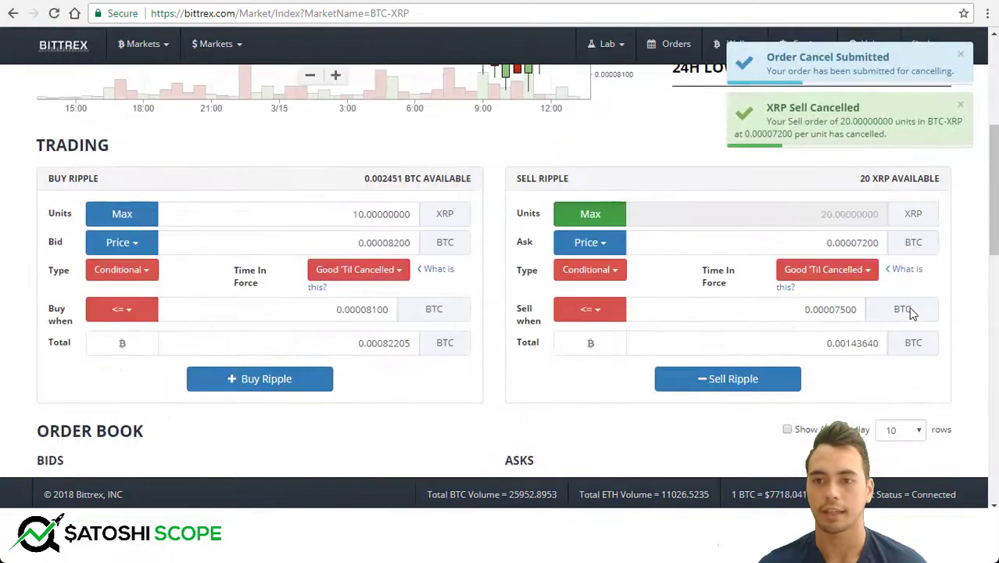
scroll(908, 307, "down", 2)
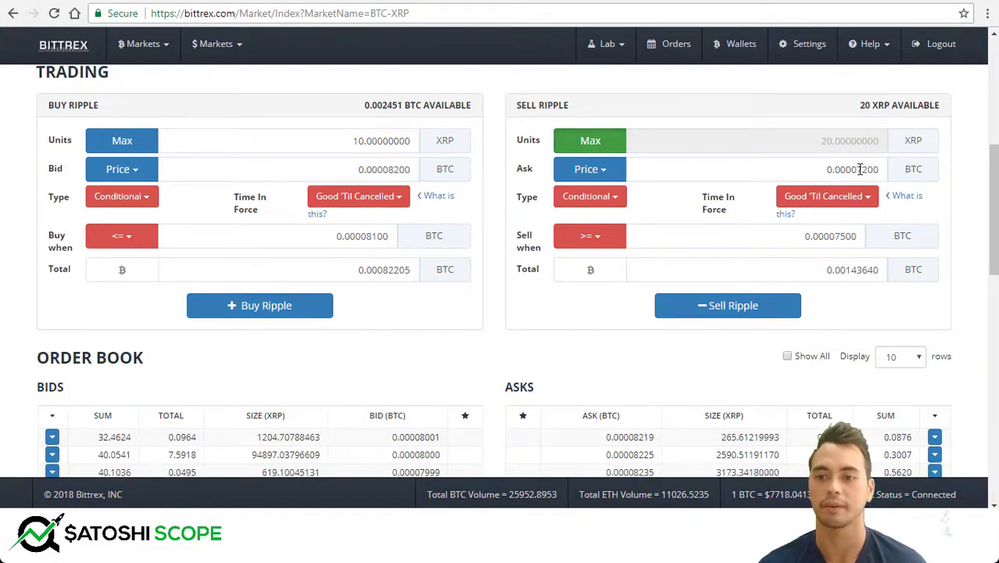
double_click(859, 168)
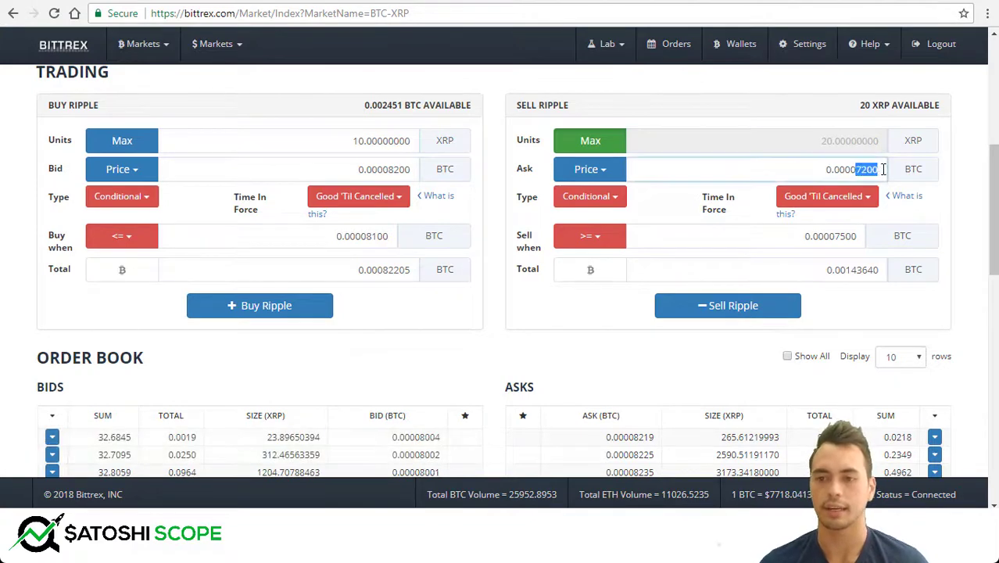
type("0.00009800")
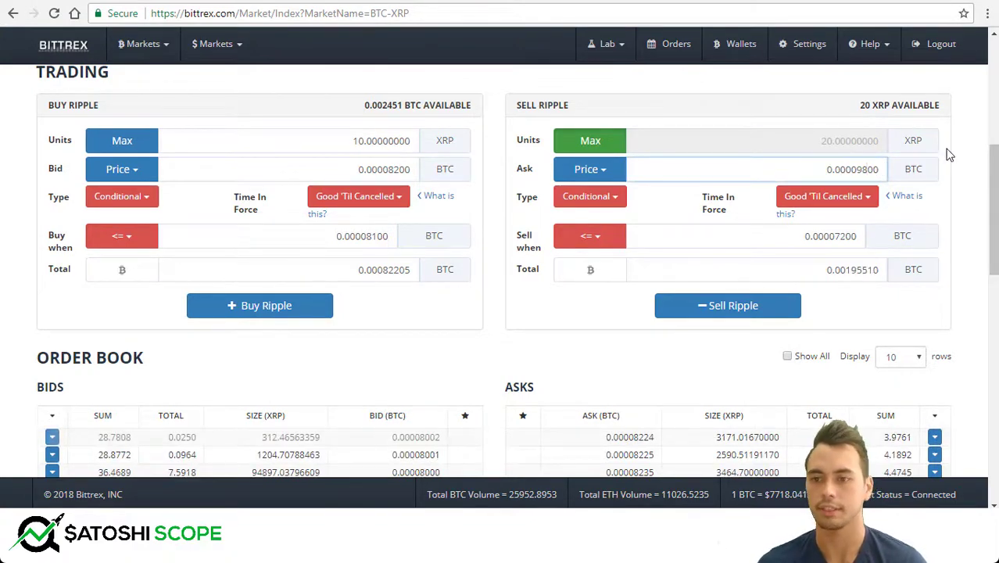
left_click(938, 157)
Set the sell condition to Greater Than Or Equal To with a trigger price of 0.00009900 BTC
left_click(581, 239)
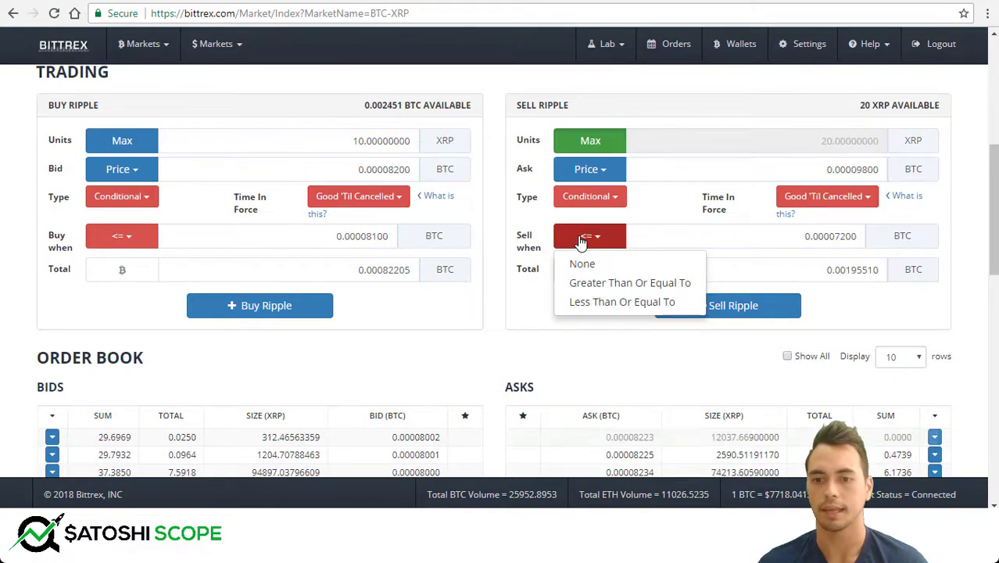
left_click(602, 283)
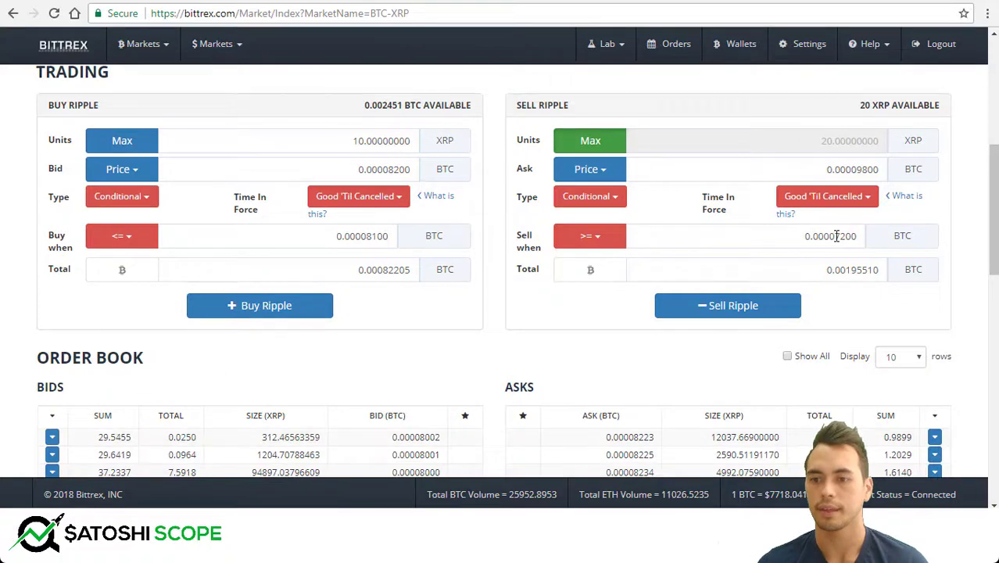
left_click_drag(836, 236, 860, 236)
type("9")
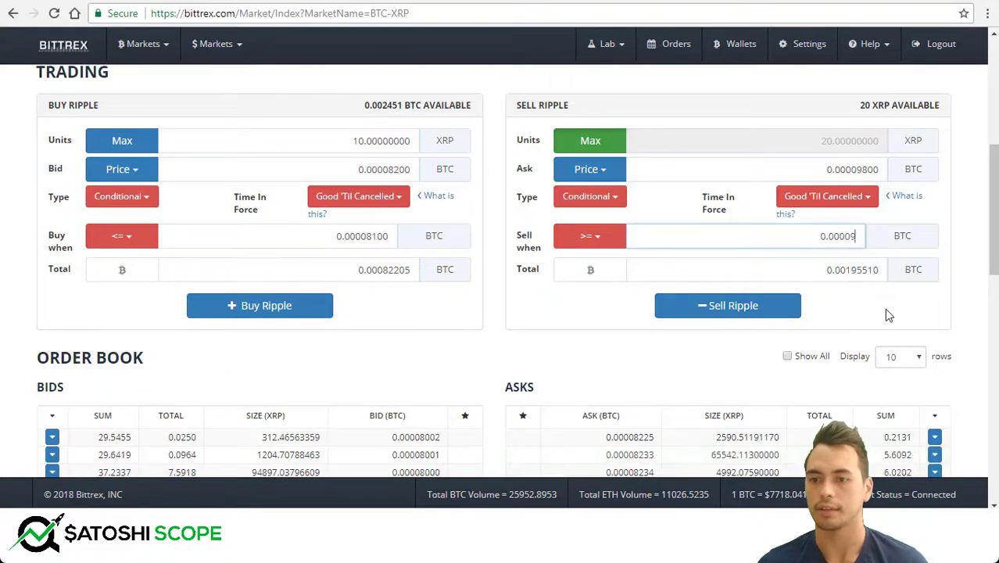
type("900")
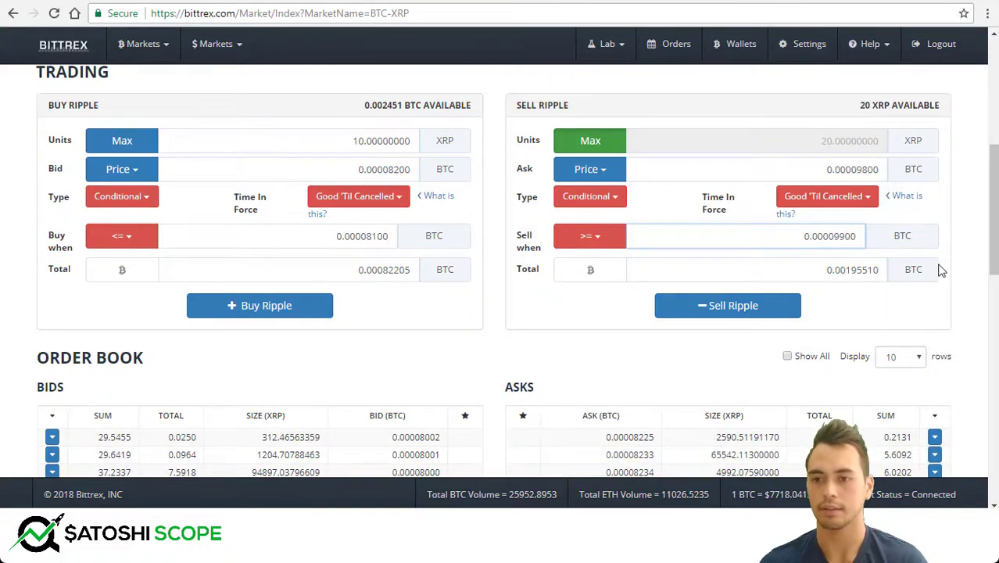
left_click(948, 292)
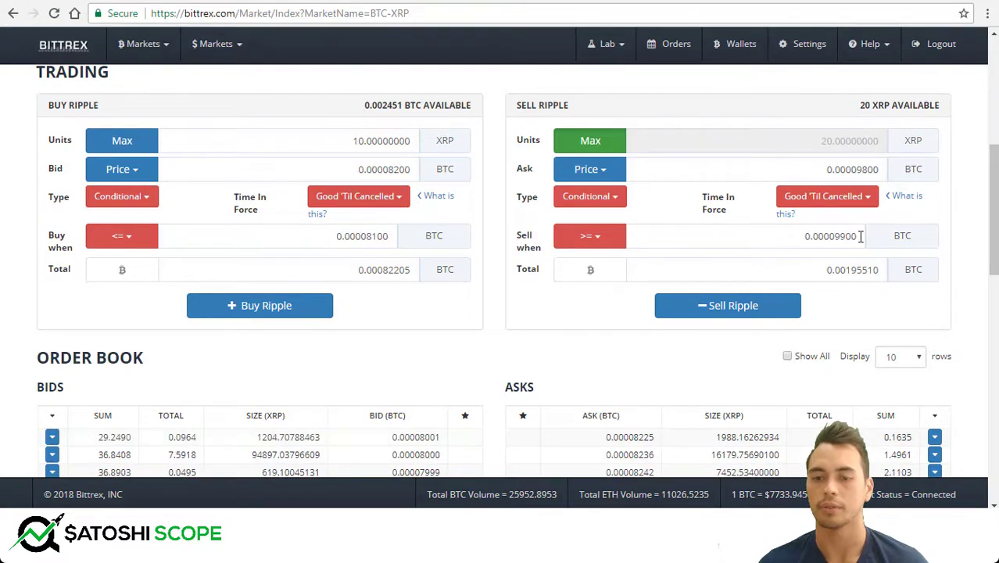
Submit and confirm the conditional sell order for 20 XRP at 0.00009800 BTC, and check it in the open orders list
left_click(765, 306)
scroll(637, 364, "down", 1)
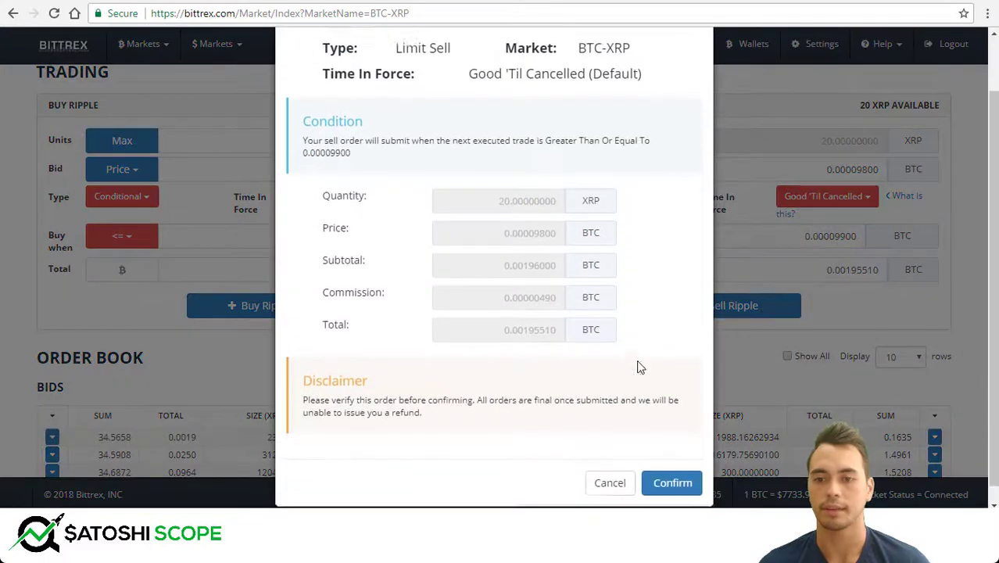
left_click(671, 465)
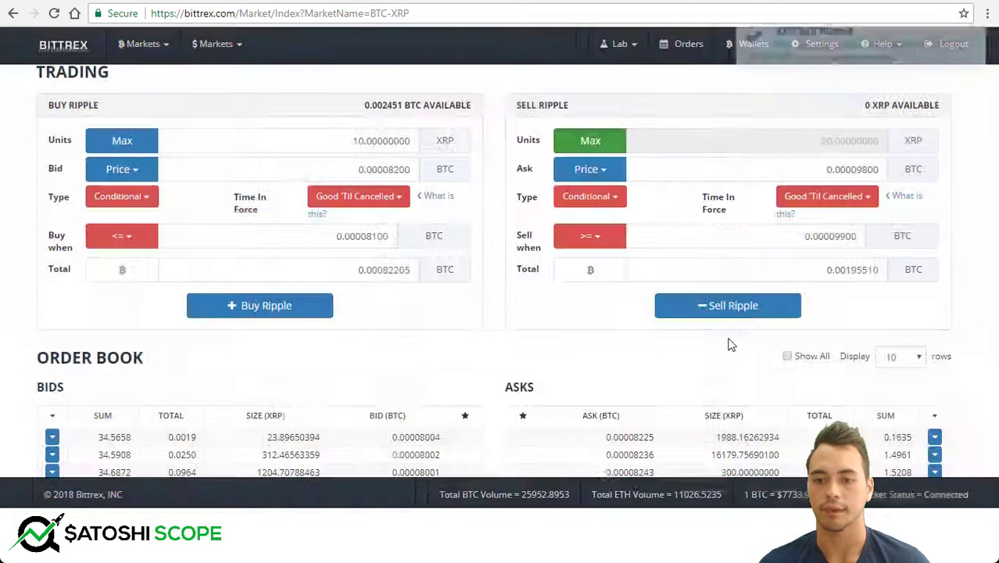
scroll(658, 297, "down", 5)
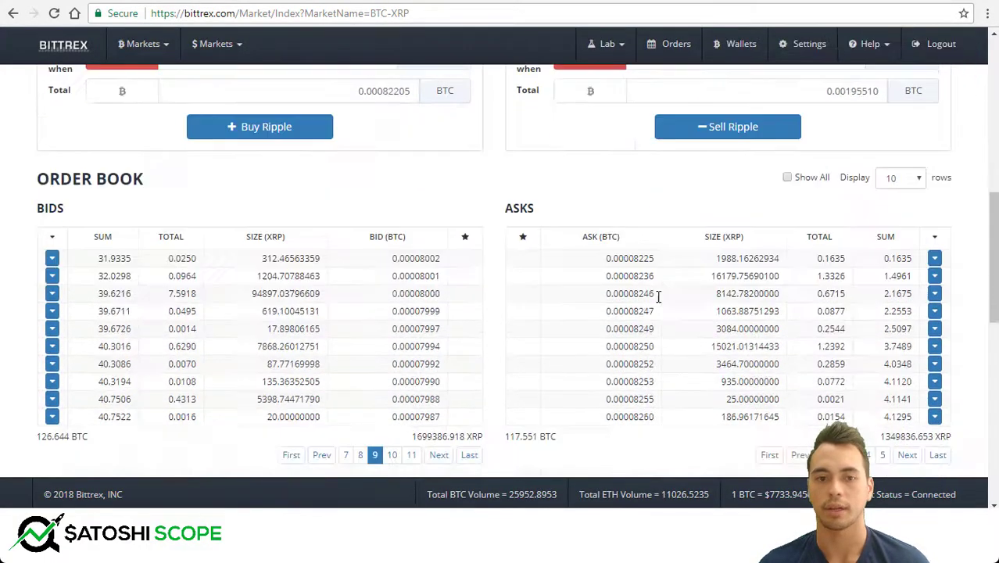
scroll(659, 303, "down", 1)
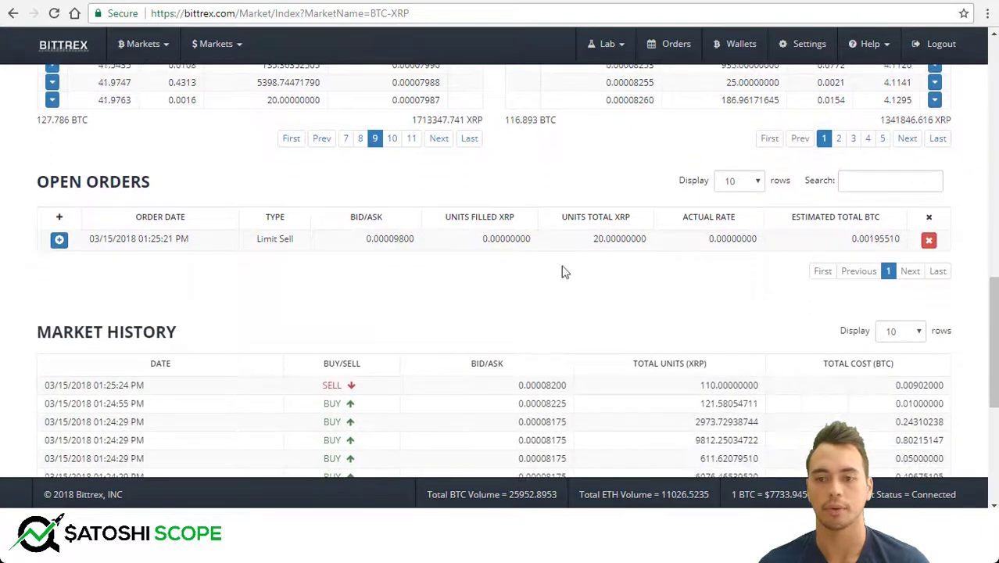